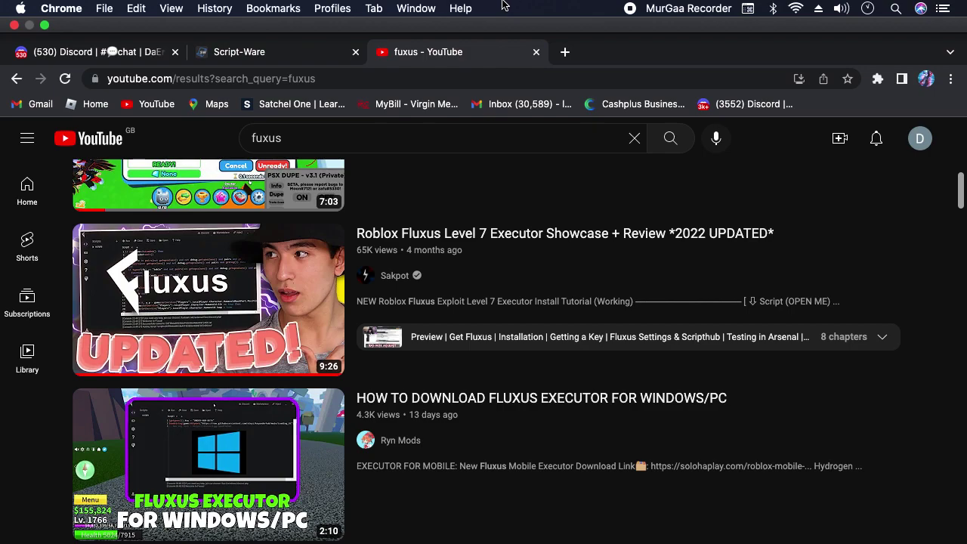
Quit Script-Ware M and remove its icon from the Dock
mouse_move(301, 541)
right_click(246, 503)
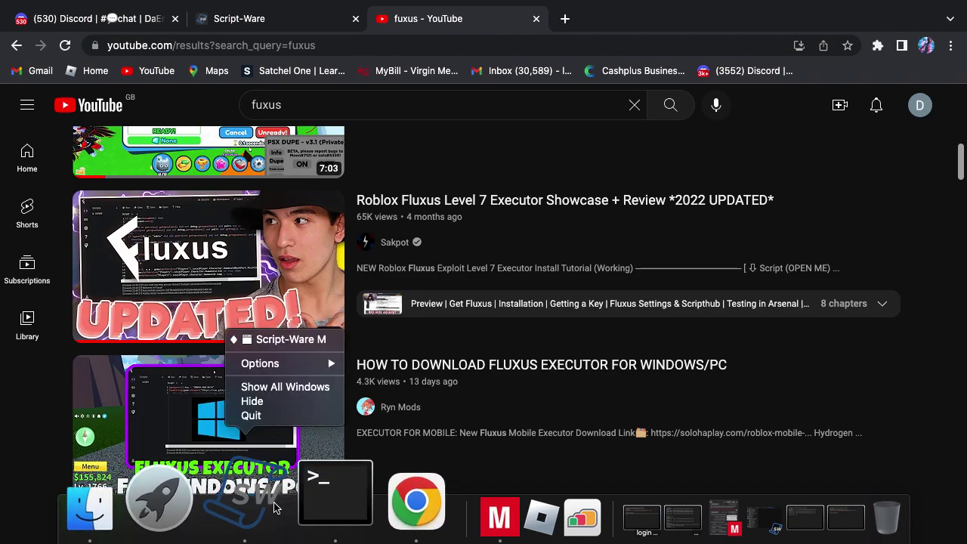
click(264, 422)
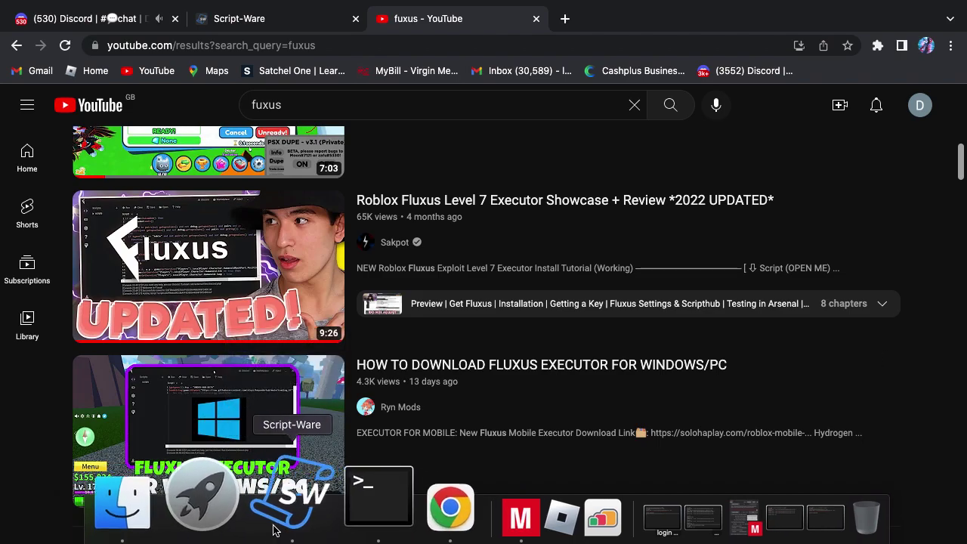
drag(279, 516, 395, 153)
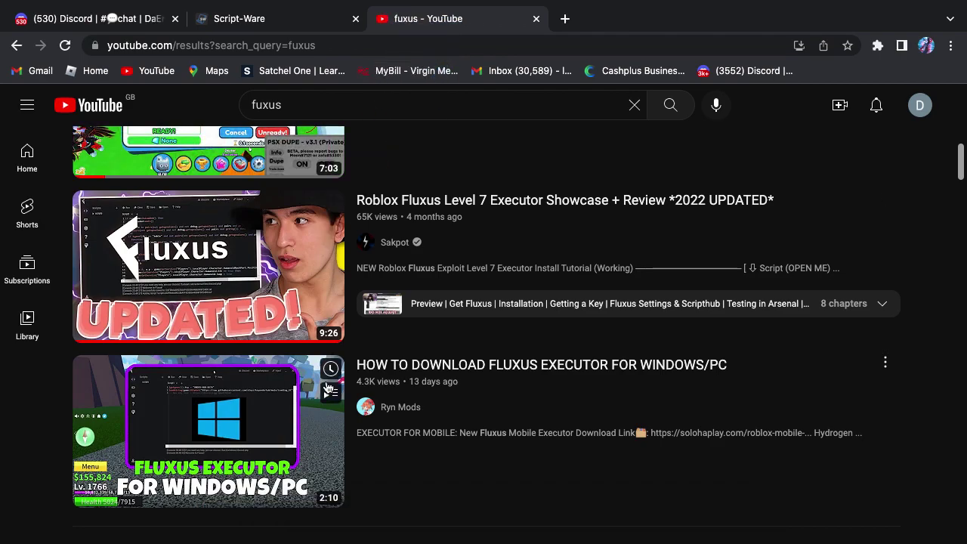
Switch to the script-ware.com page and look over the upper part of its home page
scroll(325, 349, up, 10)
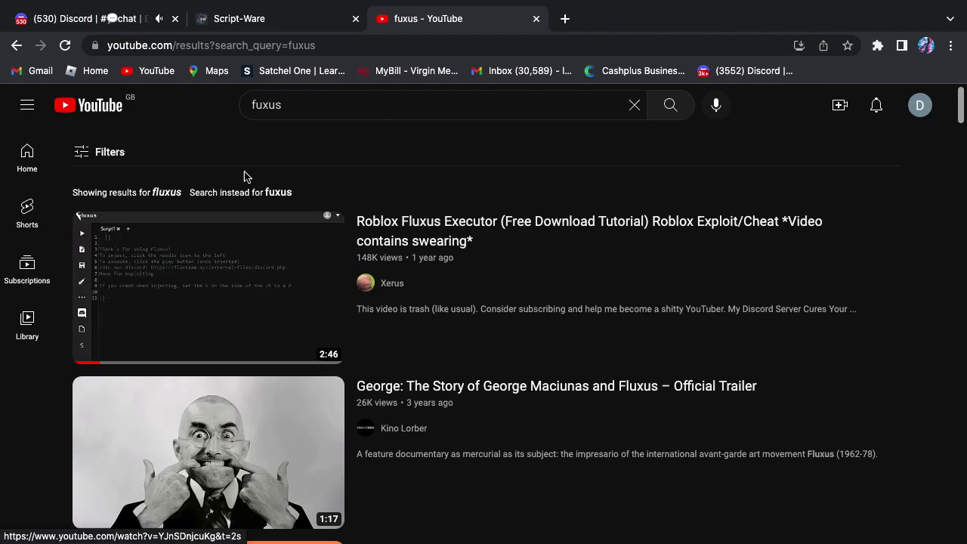
mouse_move(246, 6)
click(247, 52)
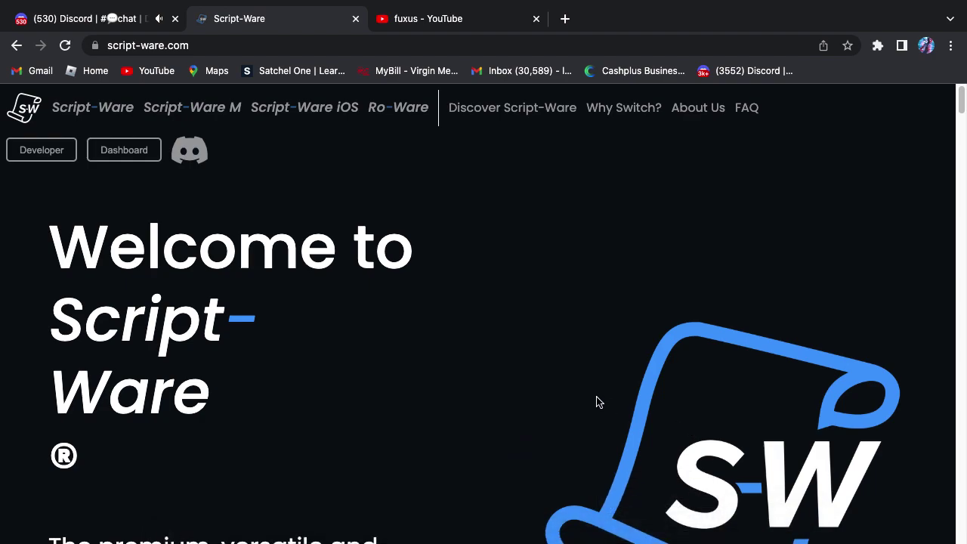
scroll(596, 400, down, 1)
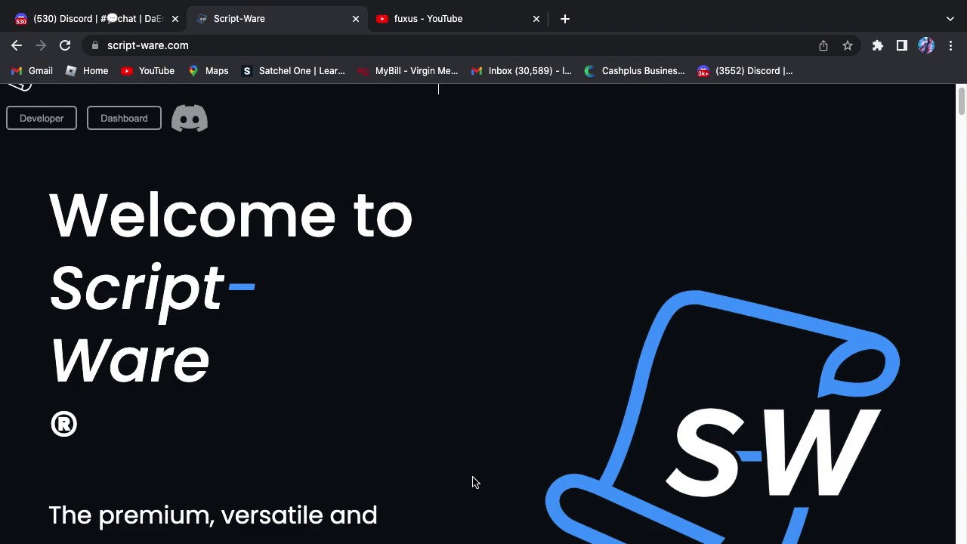
scroll(255, 315, up, 1)
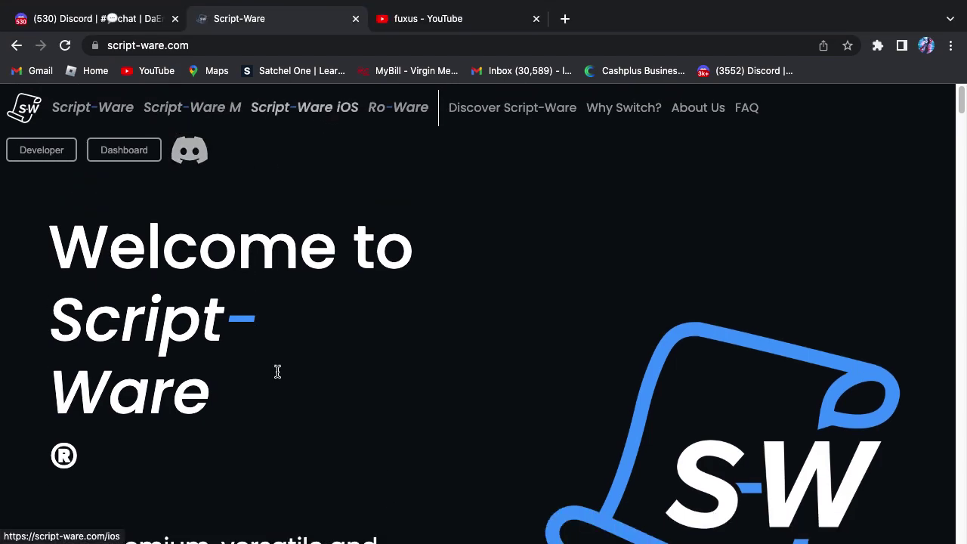
mouse_move(518, 4)
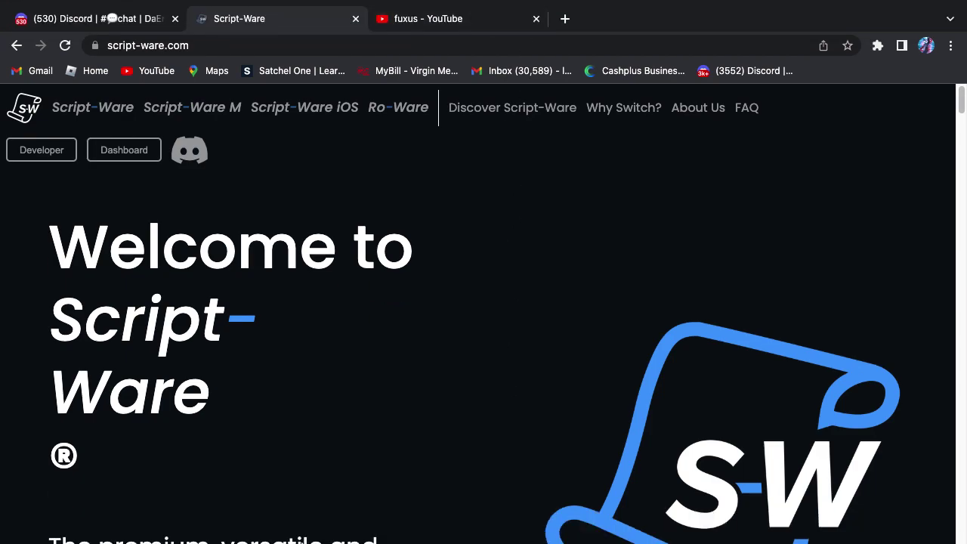
mouse_move(302, 541)
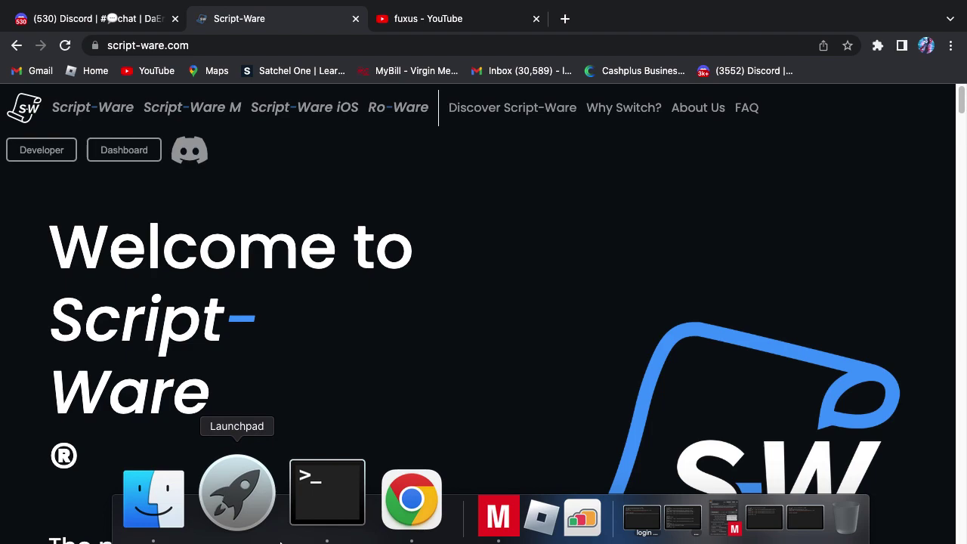
Try the script link from the Roblox Fluxus Level 7 Executor Showcase video and close the page it opens
click(441, 56)
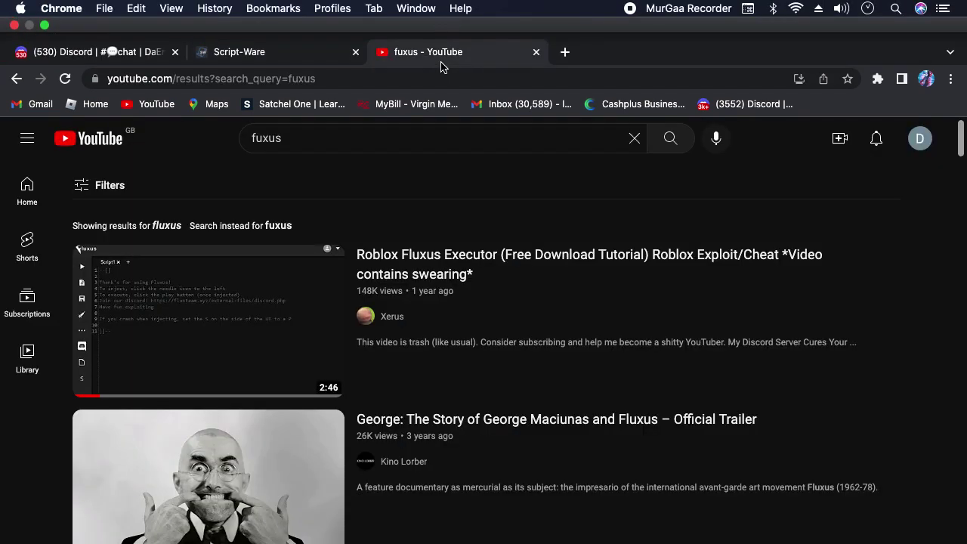
scroll(189, 408, down, 8)
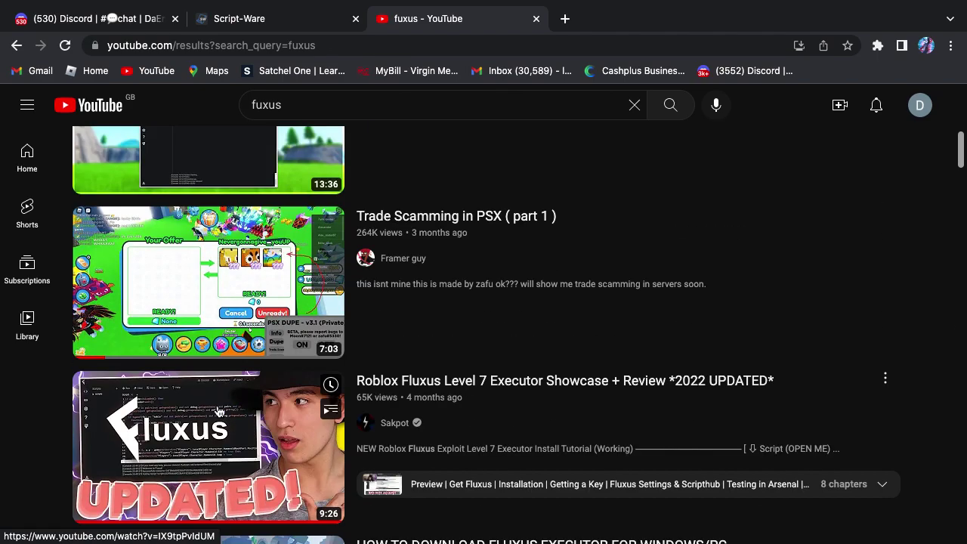
mouse_move(217, 410)
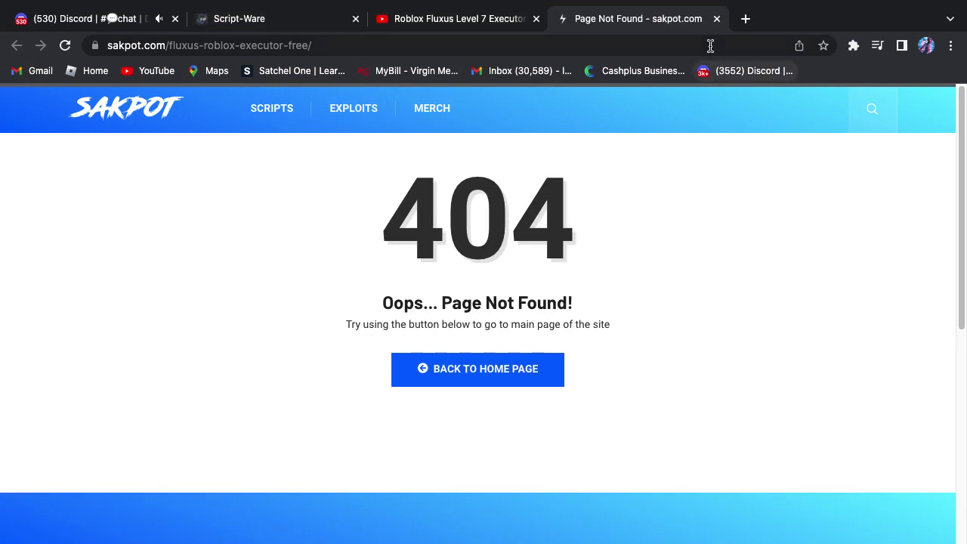
click(717, 19)
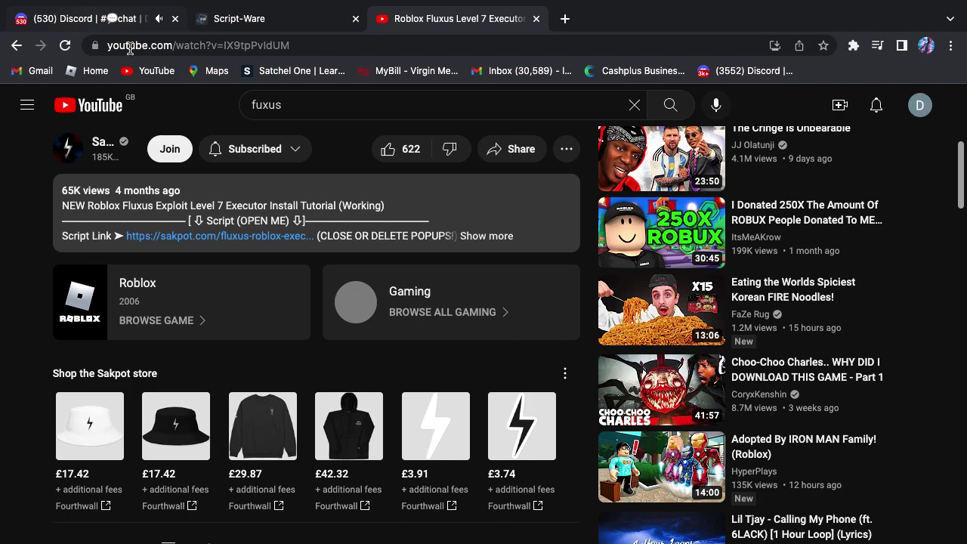
Search YouTube for "fluxus official" and look through the video results, dismissing the family plan offer
click(321, 96)
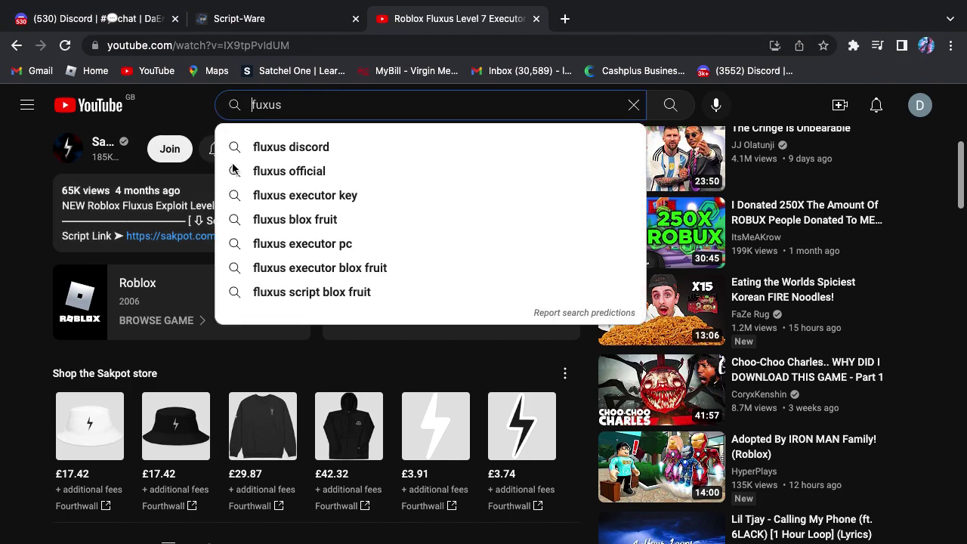
click(313, 172)
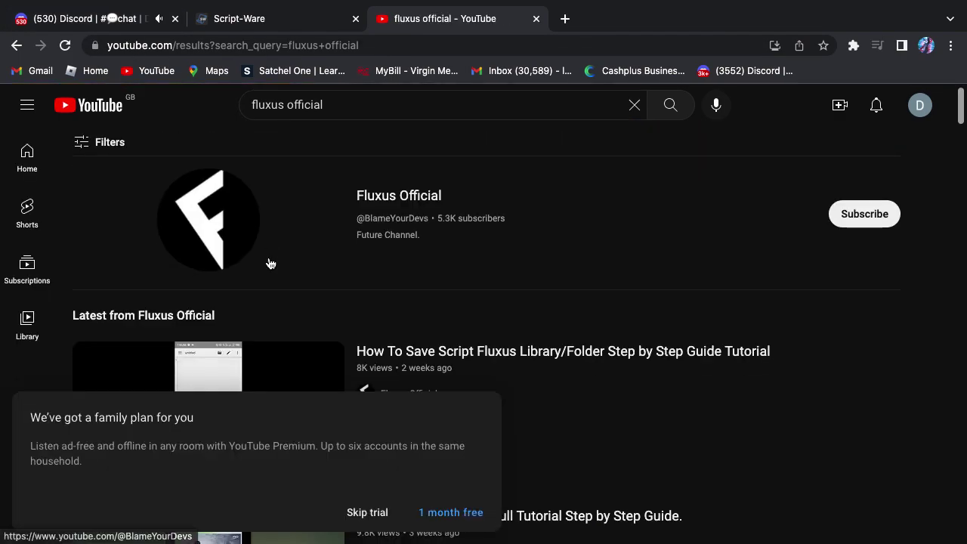
scroll(270, 263, down, 4)
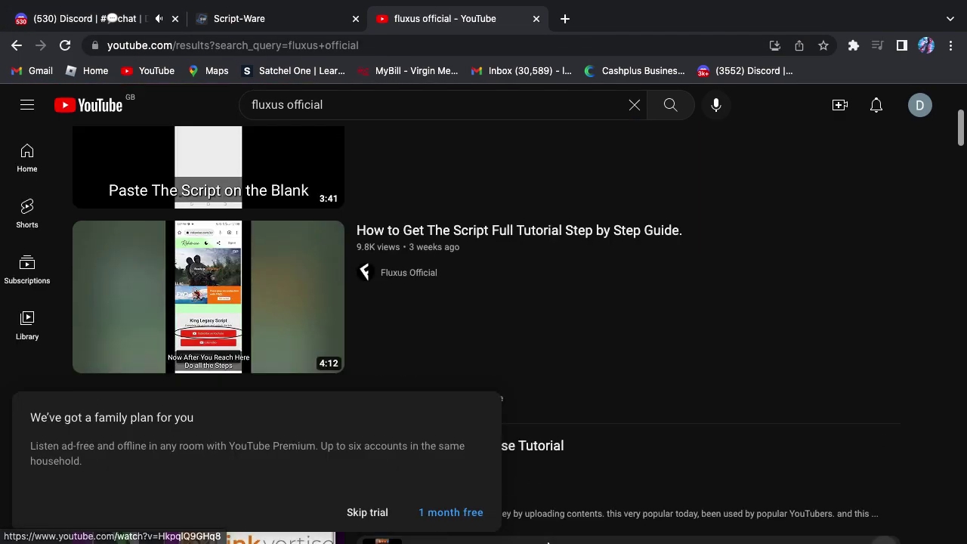
click(380, 525)
scroll(313, 418, down, 10)
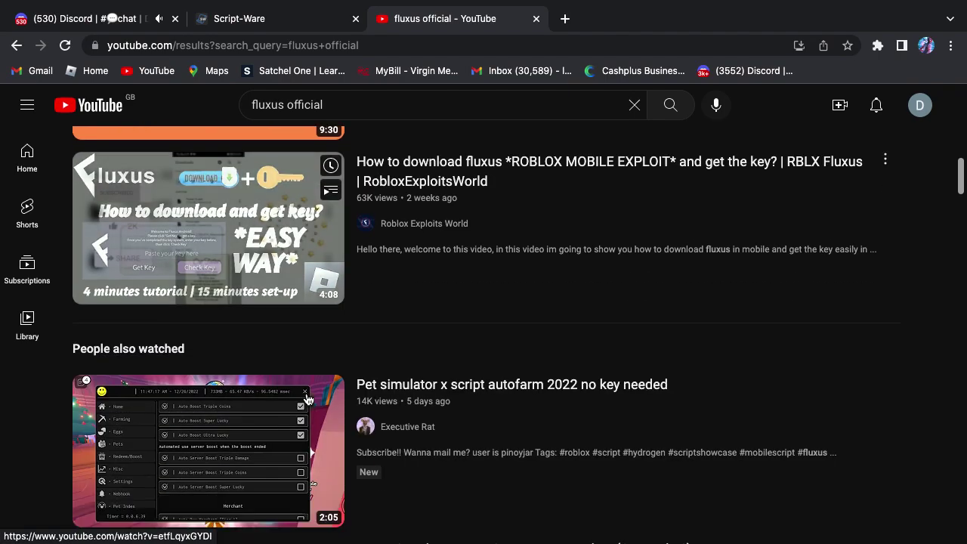
scroll(307, 399, down, 1)
scroll(291, 262, up, 1)
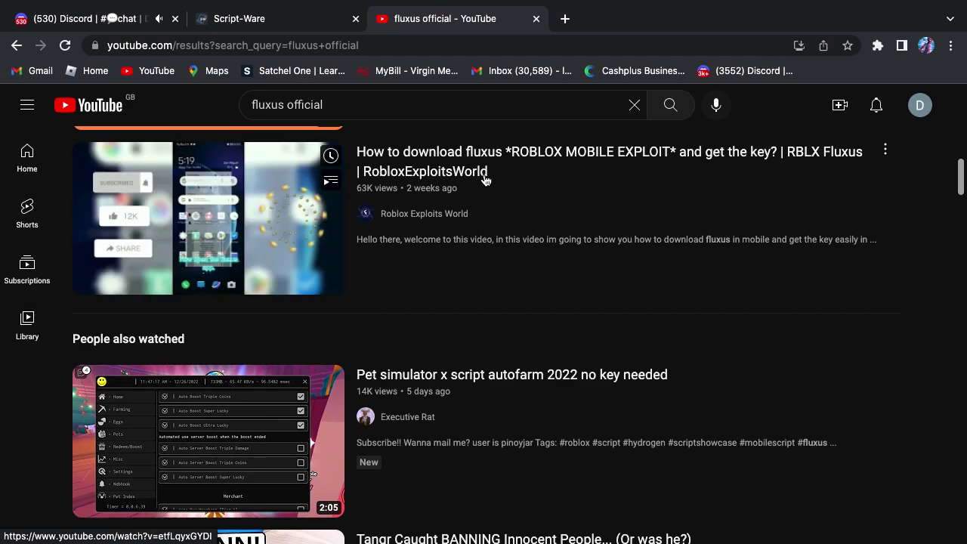
scroll(234, 492, down, 6)
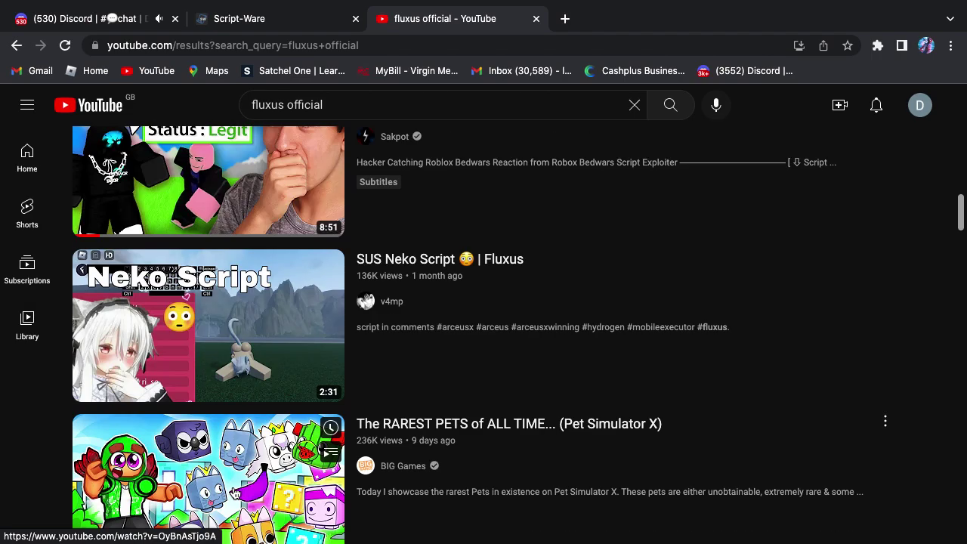
scroll(234, 493, down, 1)
Search YouTube for "fluxus" and open the video "Roblox Fluxus Executor (Free Download Tutorial)"
click(352, 104)
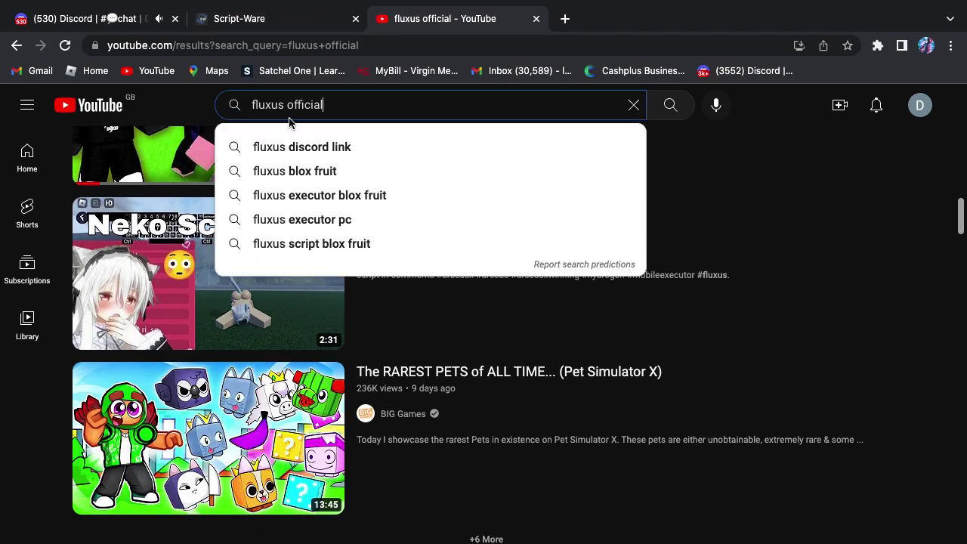
double_click(302, 105)
key(BackSpace)
key(Return)
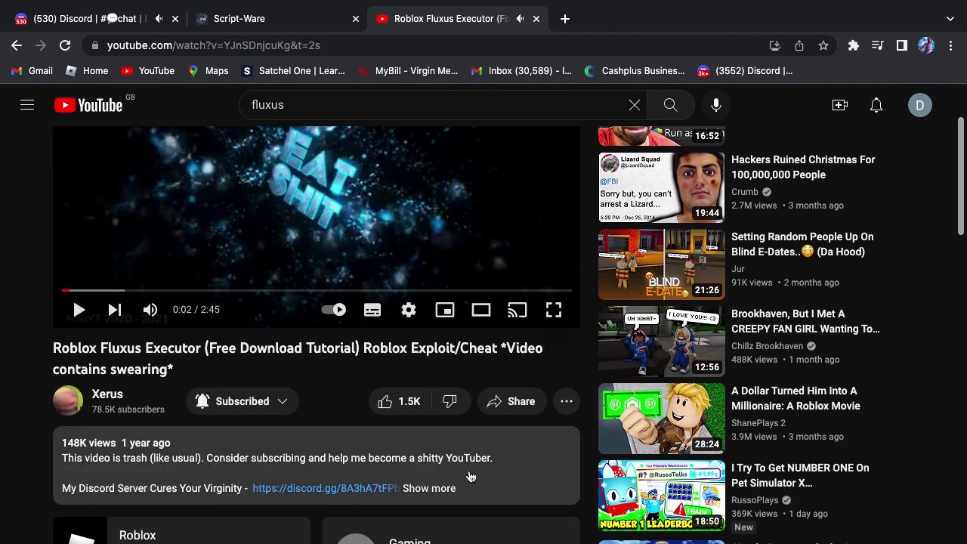
Open fluxteam.net from the video's description and proceed to the Fluxus download, dismissing the advert
click(455, 483)
scroll(384, 501, down, 3)
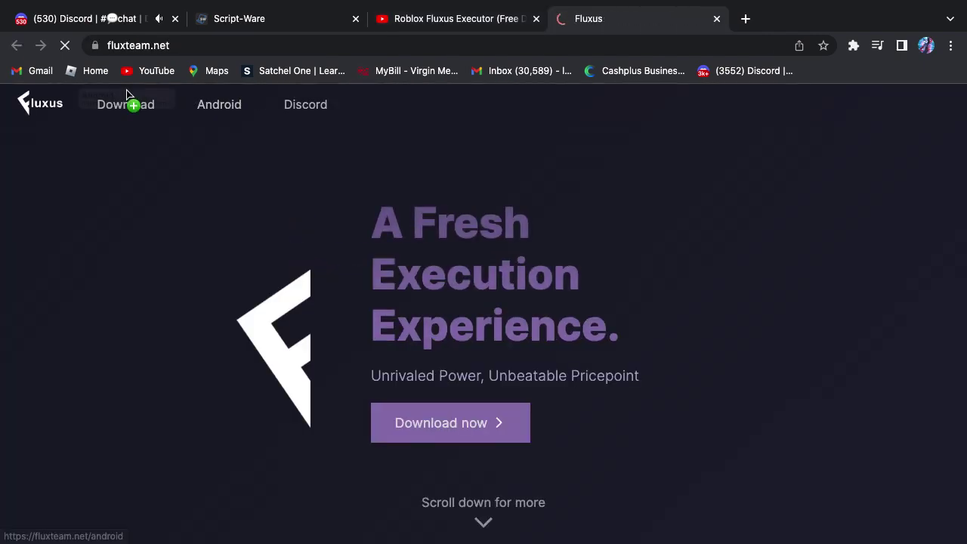
scroll(527, 327, down, 1)
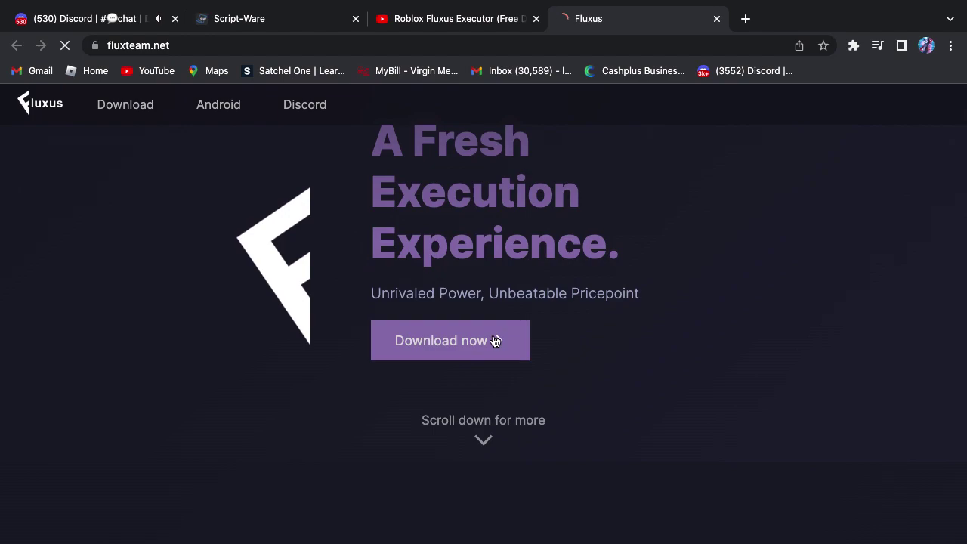
scroll(393, 487, up, 1)
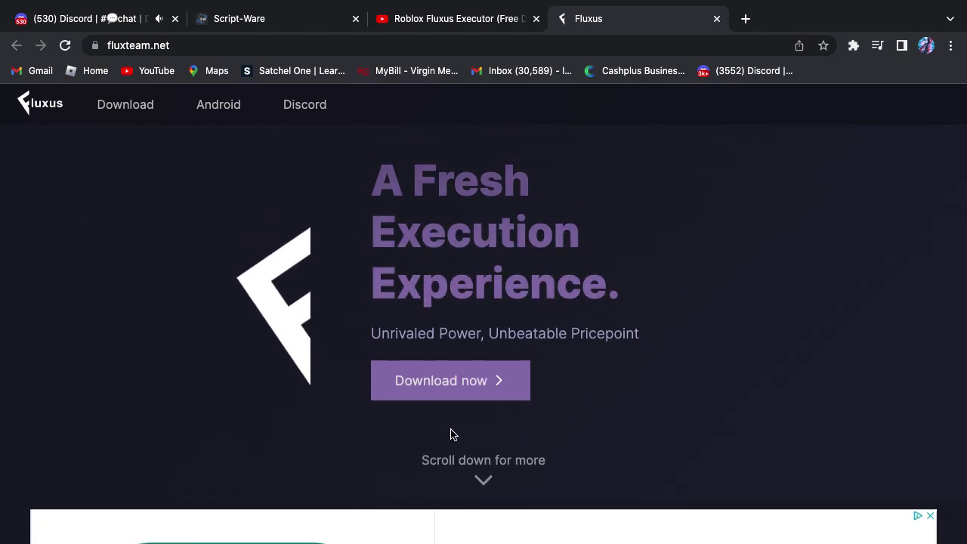
click(454, 387)
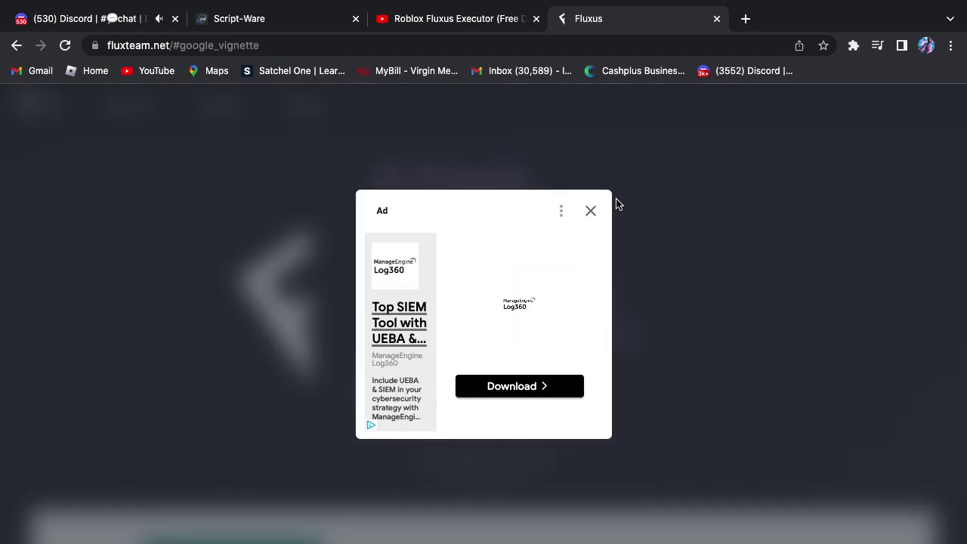
click(592, 210)
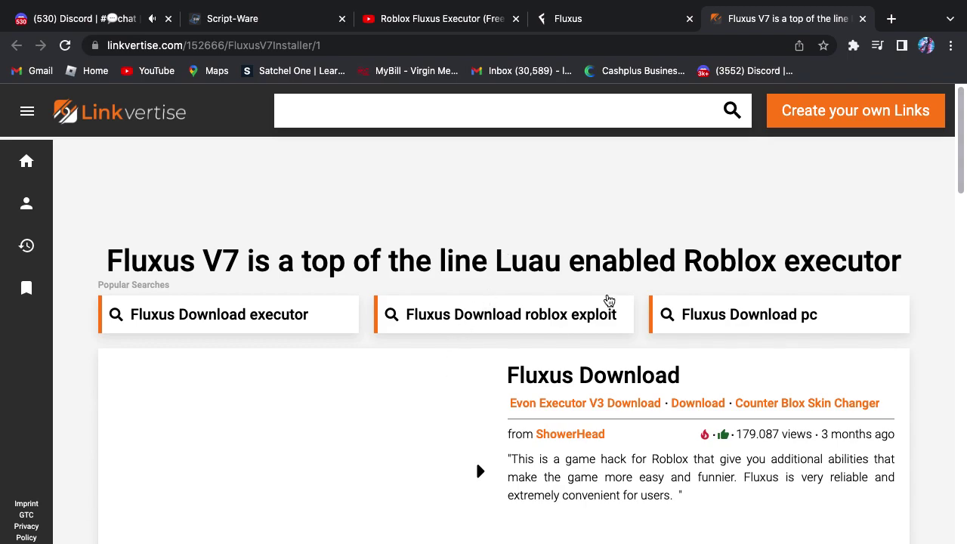
Choose free access with ads for the Fluxus V7 download on Linkvertise and close the sponsored articles
scroll(597, 309, down, 4)
scroll(583, 319, down, 2)
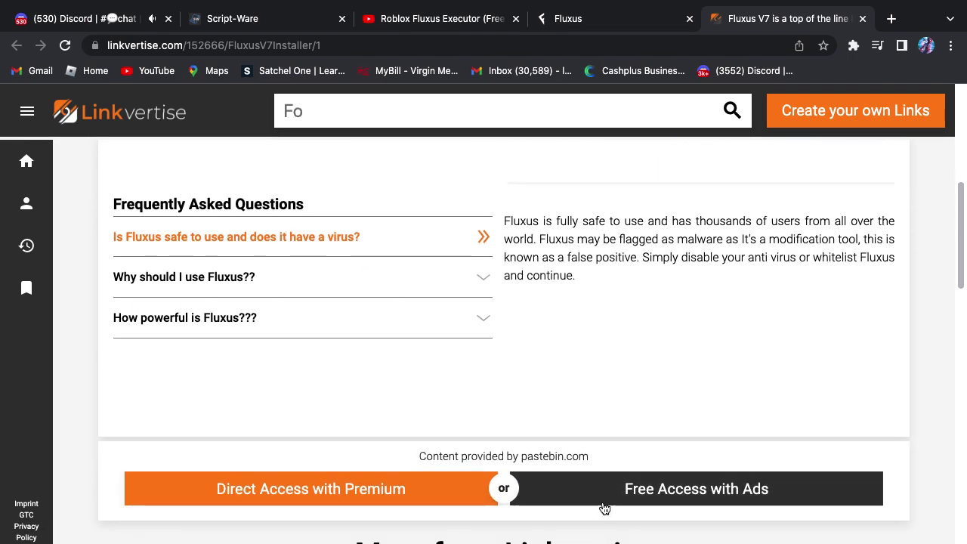
click(602, 507)
click(842, 129)
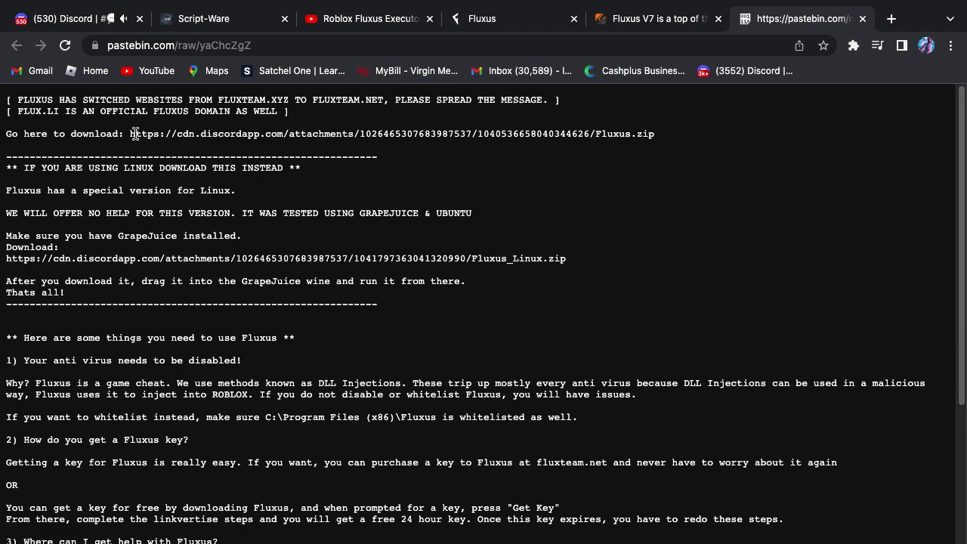
Copy the Fluxus.zip download link from the Pastebin page and load it in the Linkvertise tab
drag(128, 130, 741, 145)
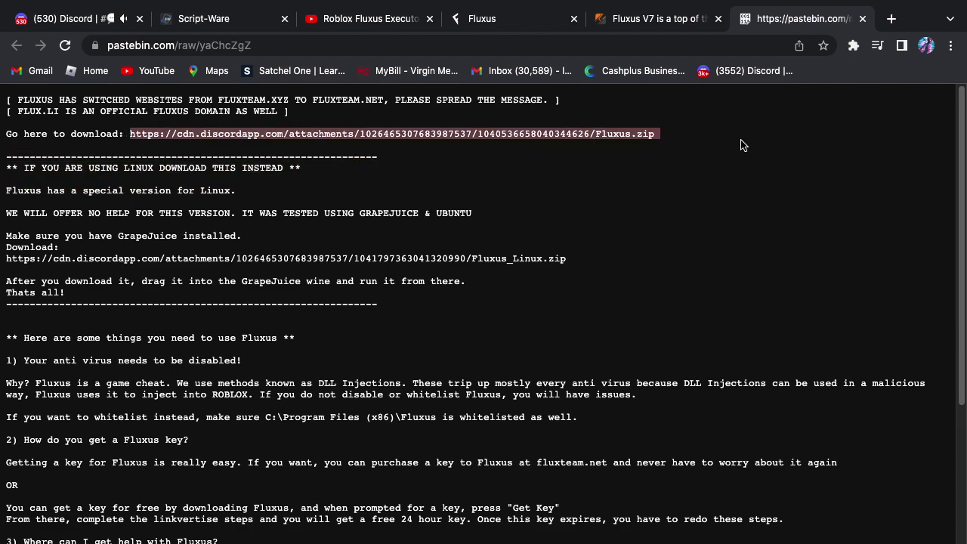
right_click(607, 133)
click(637, 160)
click(684, 18)
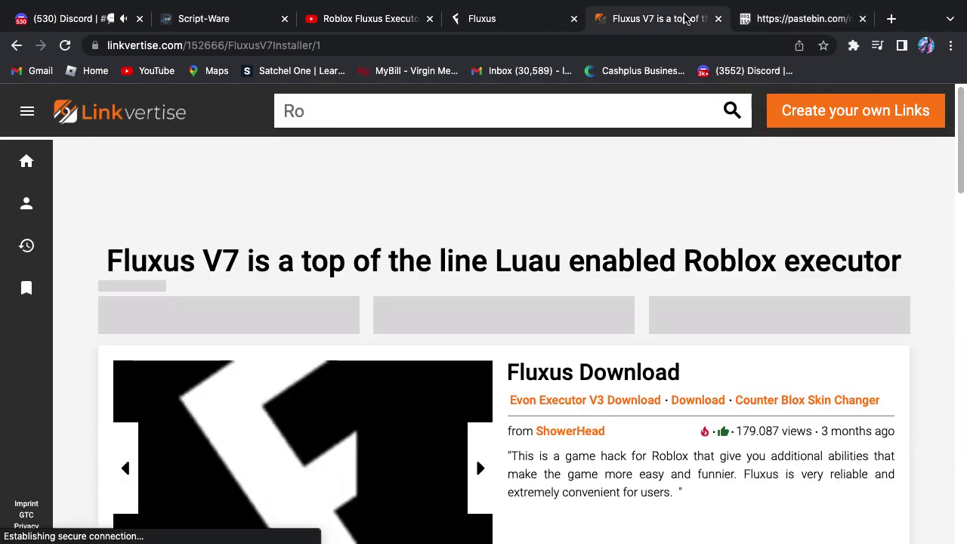
click(608, 42)
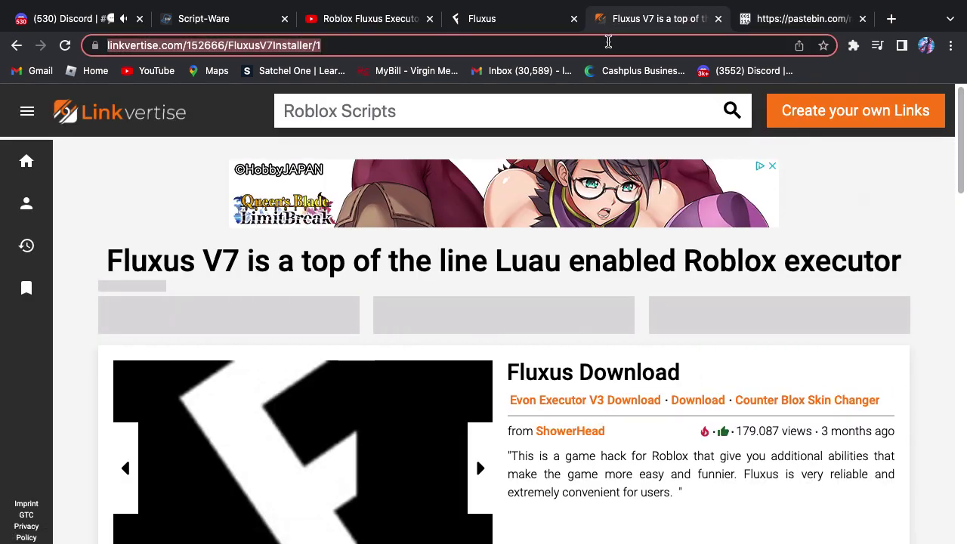
key(BackSpace)
key(super+v)
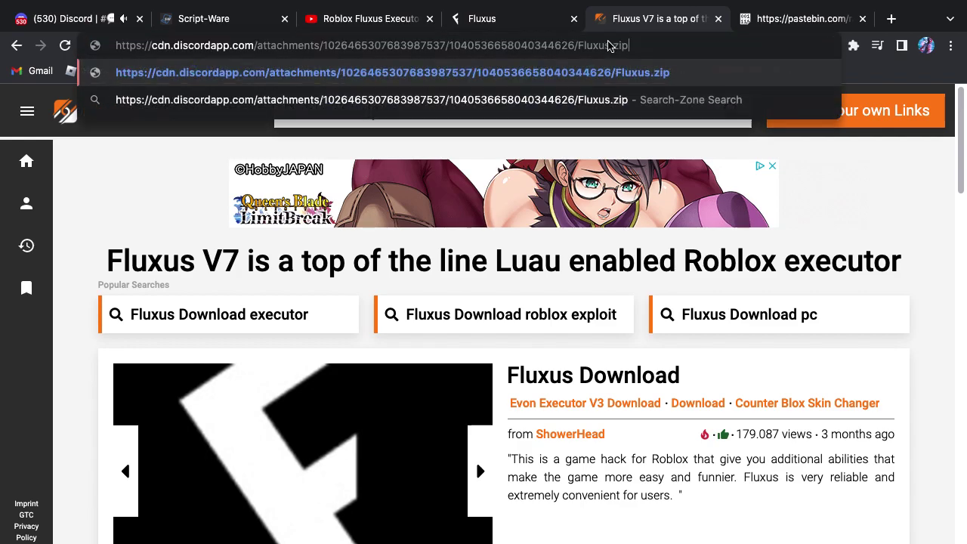
key(Return)
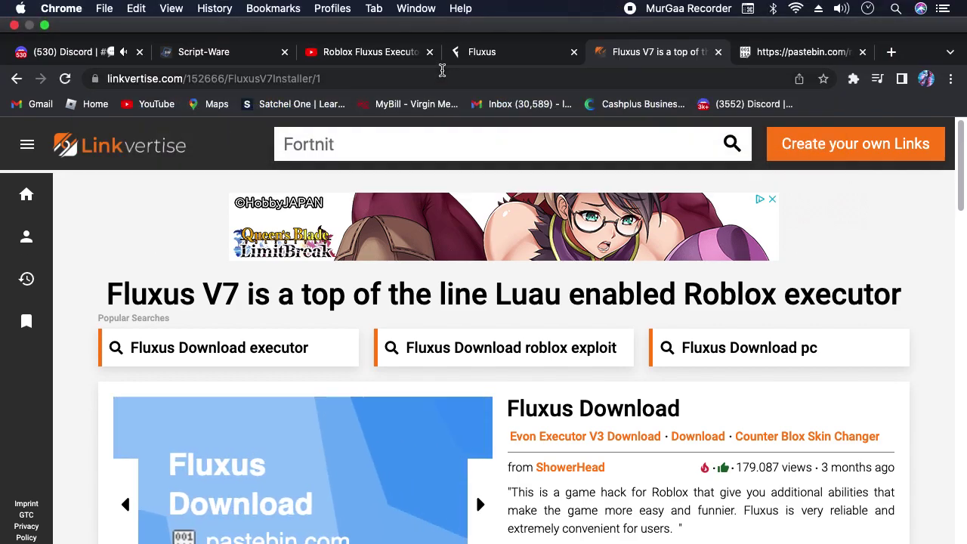
Choose free access with ads on the Fluxus V7 Linkvertise page, dismiss the sponsored articles and continue to the Pastebin page
scroll(475, 352, down, 5)
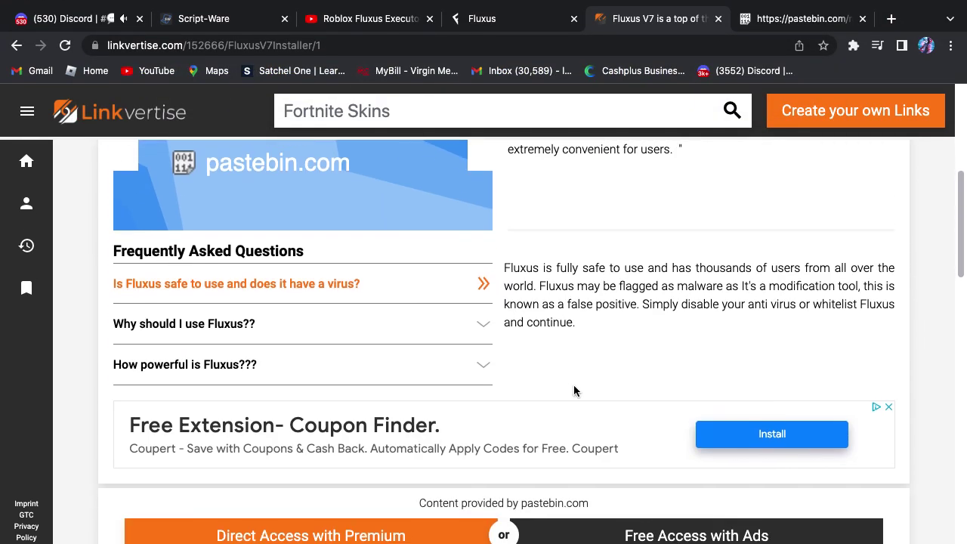
click(751, 492)
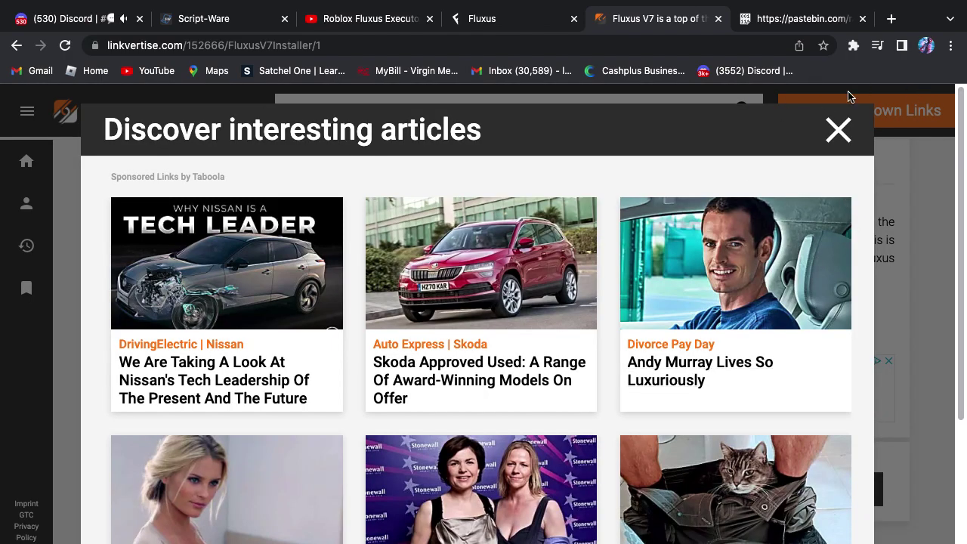
click(841, 131)
click(708, 491)
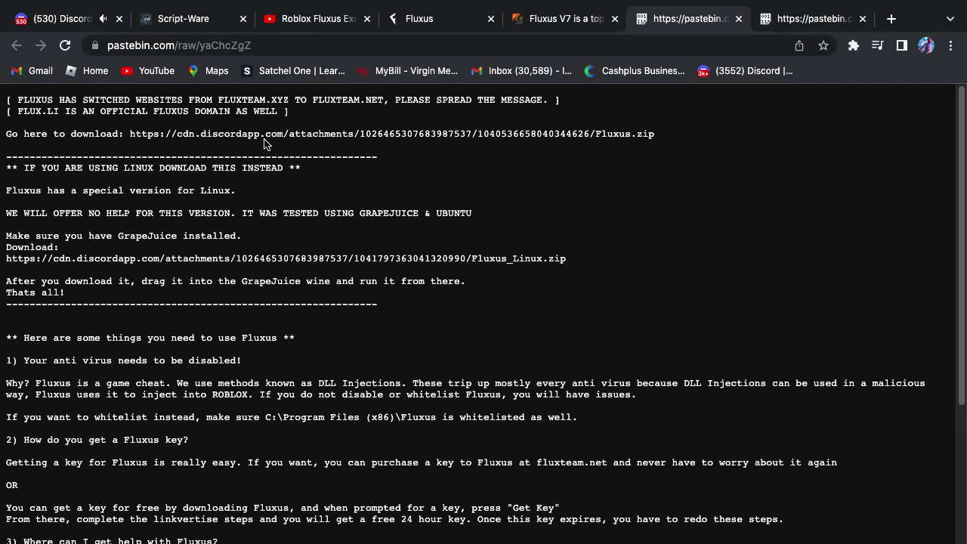
Switch to the Downloads folder in Finder and extract Fluxus.zip
key(ctrl+Left)
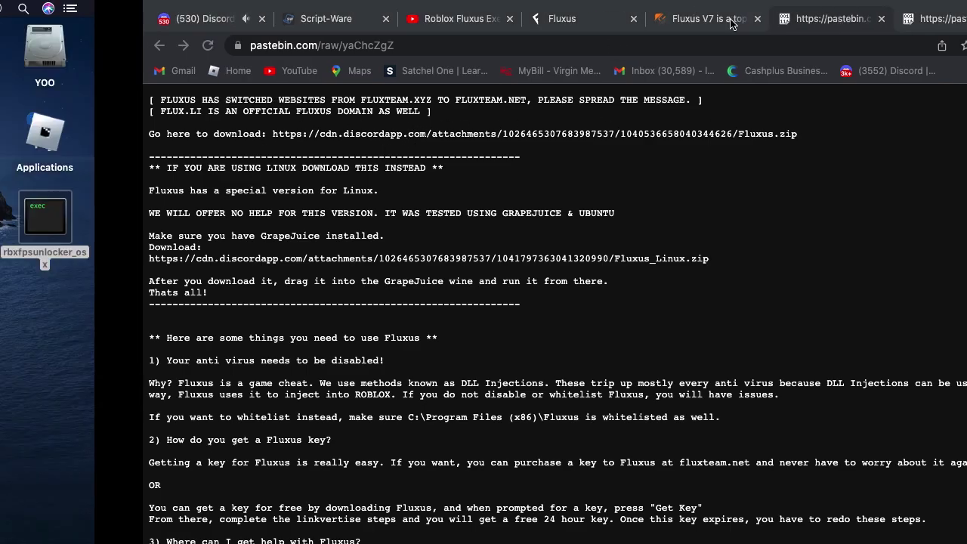
click(378, 248)
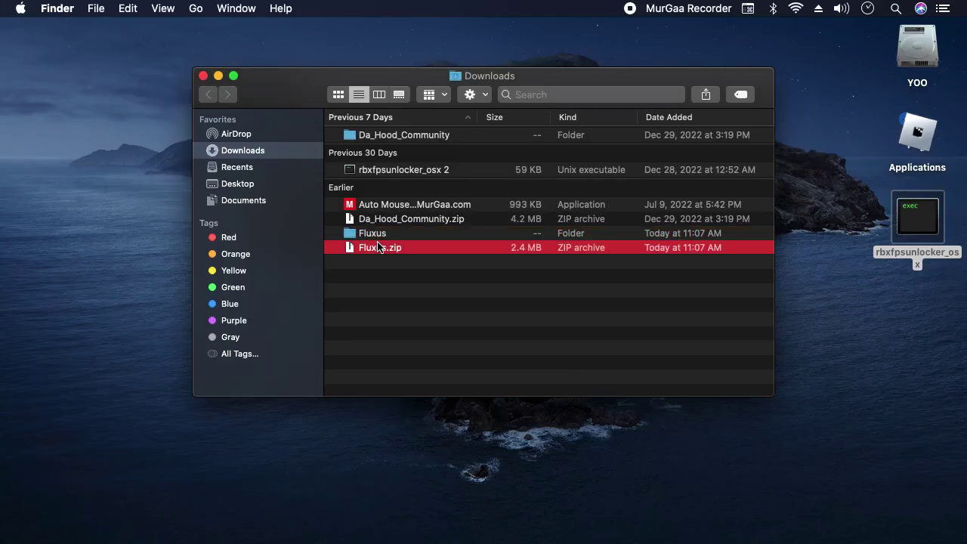
click(382, 237)
click(382, 237)
click(433, 222)
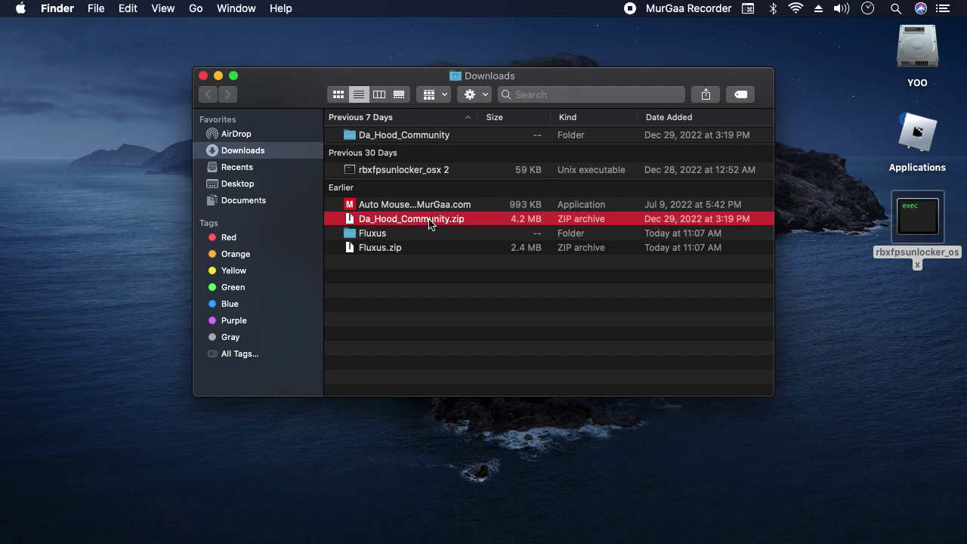
click(428, 220)
click(421, 235)
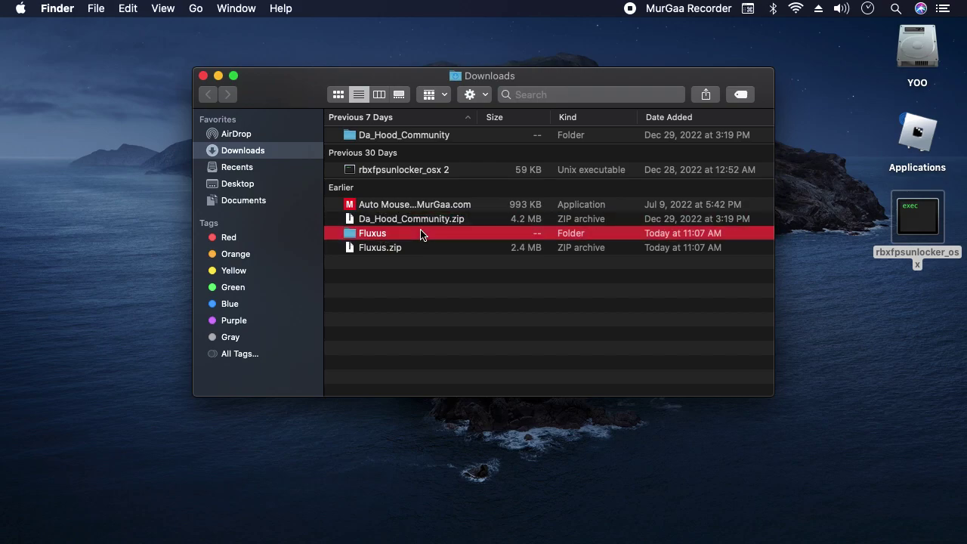
right_click(421, 235)
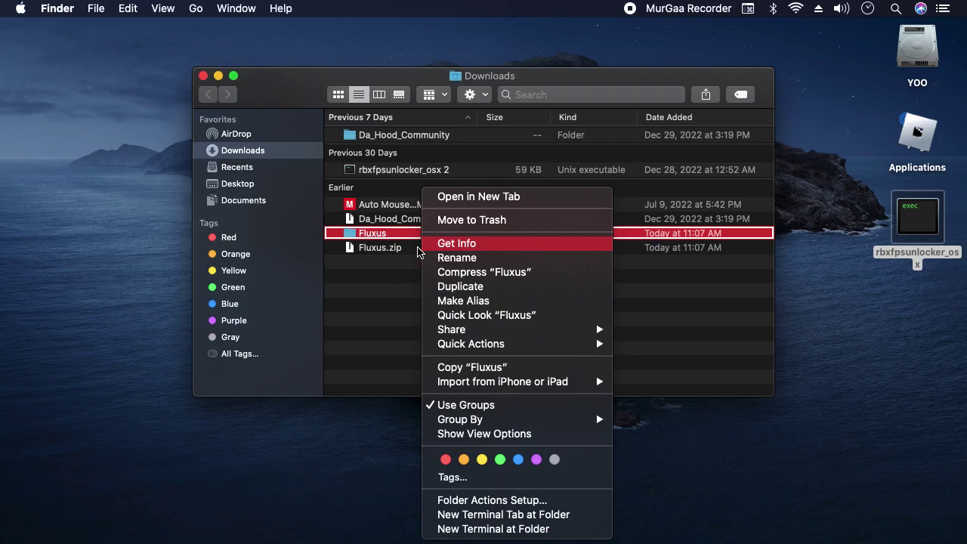
click(385, 249)
click(385, 249)
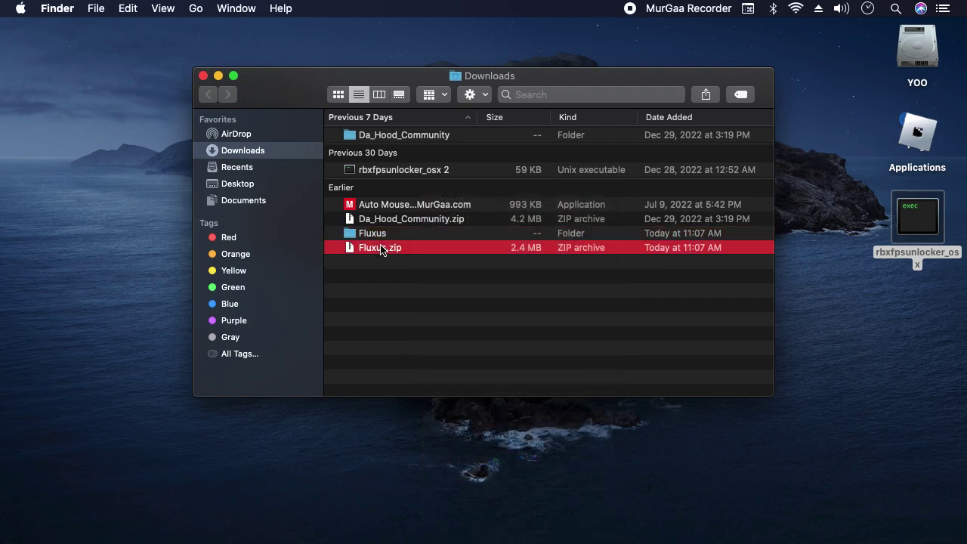
right_click(445, 251)
click(459, 247)
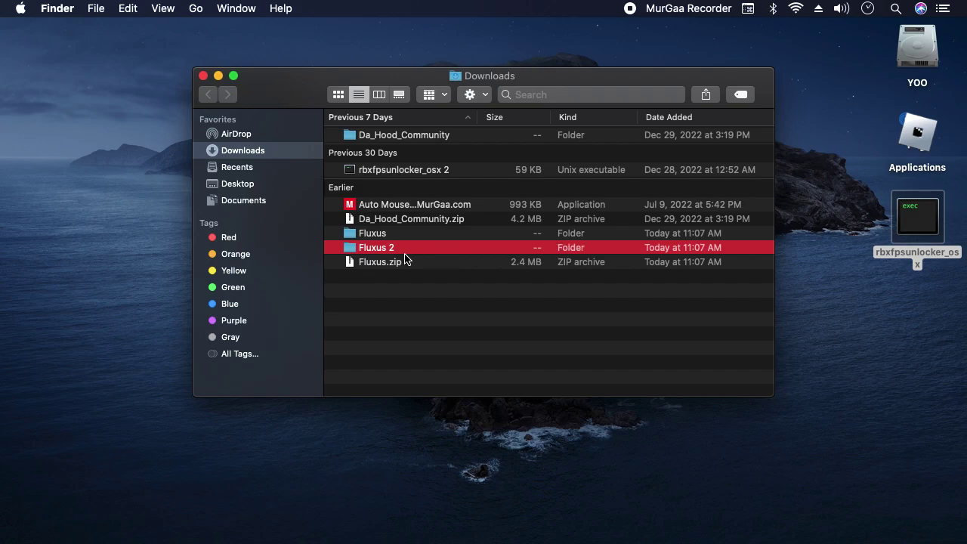
Move the Fluxus and Fluxus 2 folders and Fluxus.zip to the Trash, and close the Downloads window
drag(413, 232, 415, 265)
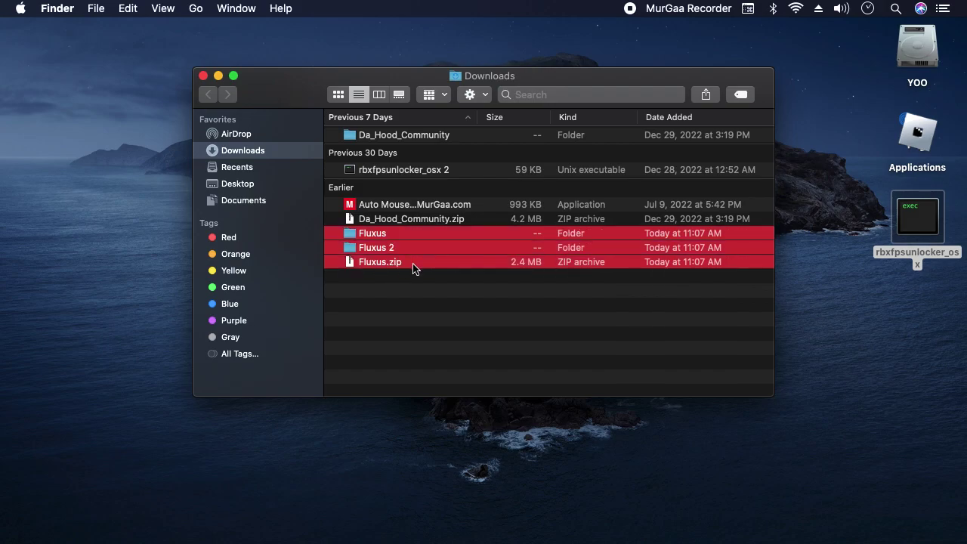
right_click(414, 268)
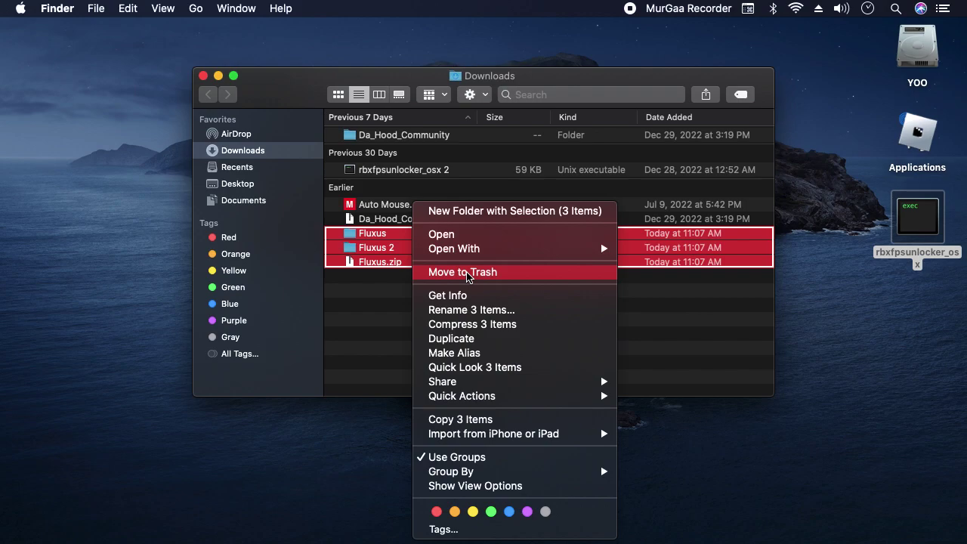
click(453, 272)
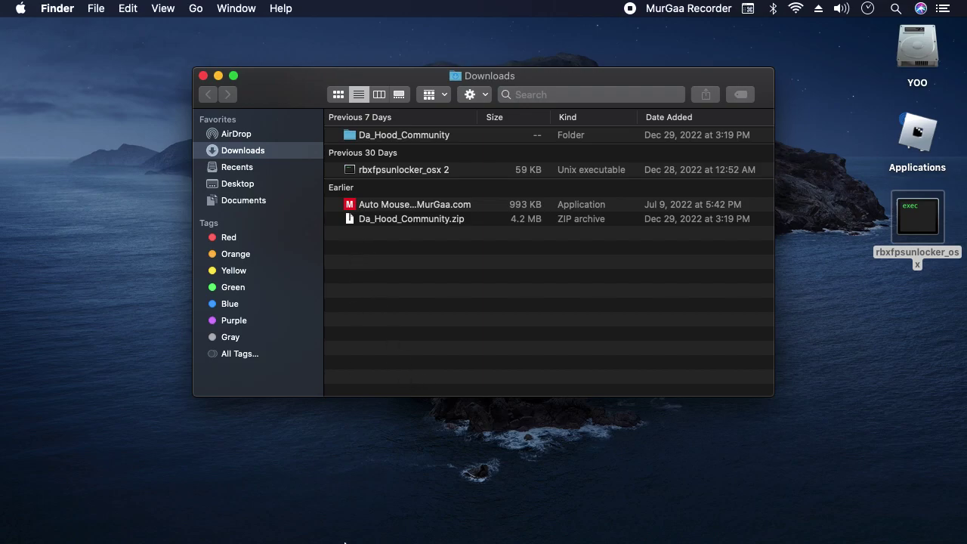
mouse_move(946, 542)
click(201, 77)
Switch back to Chrome and close the Linkvertise, Pastebin and Fluxus website tabs
mouse_move(363, 540)
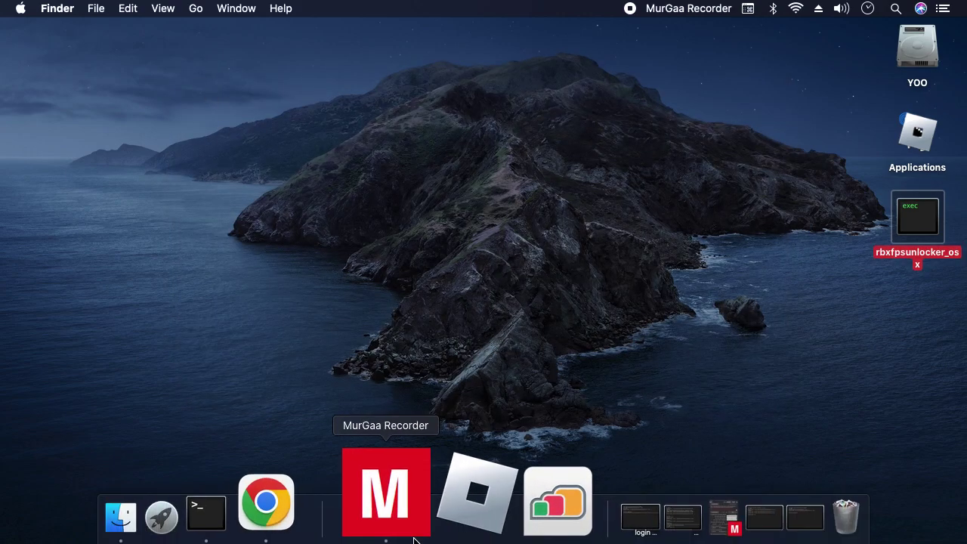
click(346, 494)
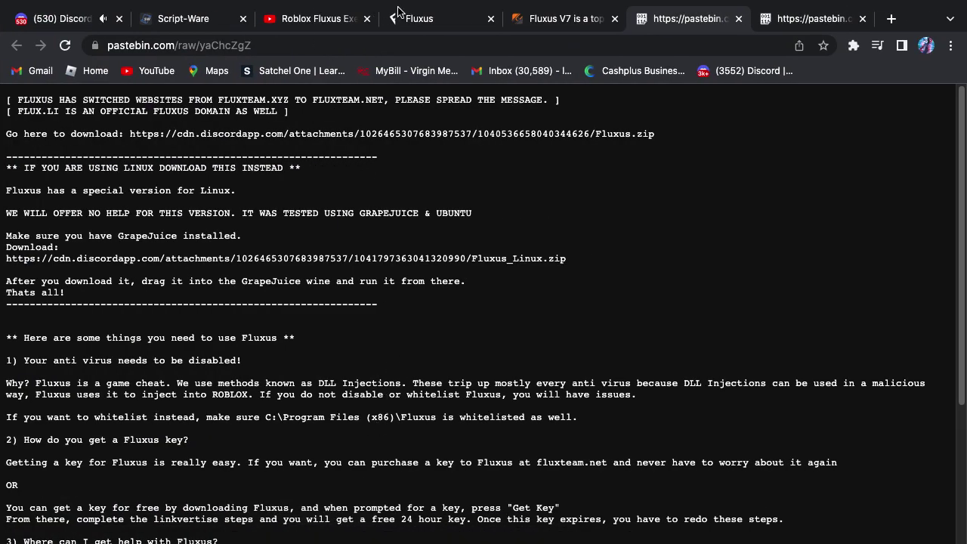
click(615, 19)
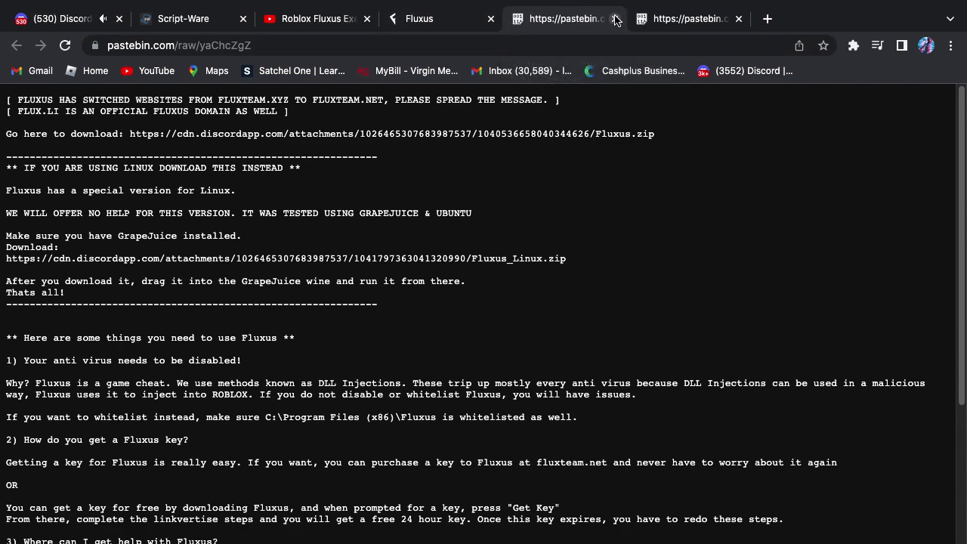
click(615, 19)
click(615, 19)
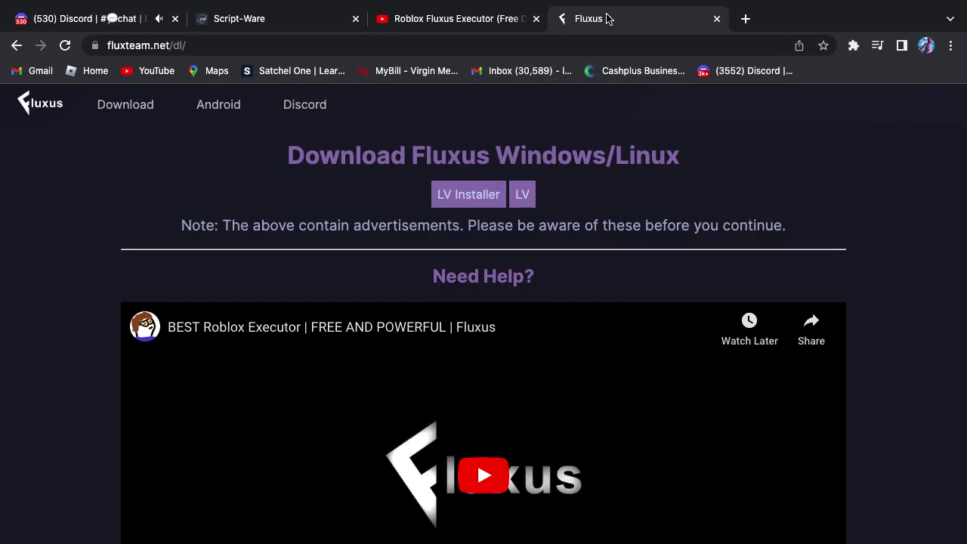
click(716, 19)
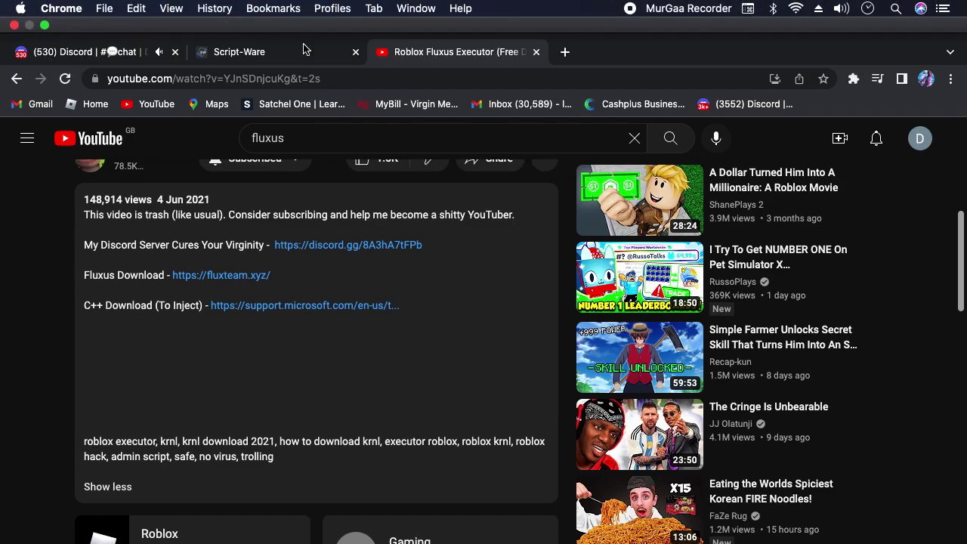
Open the Script-Ware M page on script-ware.com and look through its macOS script execution description
click(302, 19)
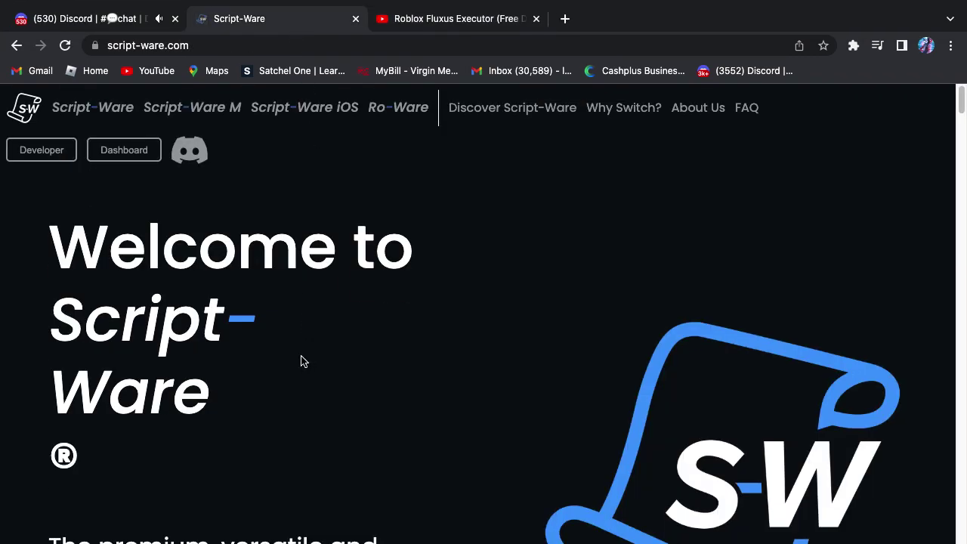
scroll(276, 332, down, 3)
scroll(274, 325, down, 5)
scroll(268, 302, up, 10)
click(196, 102)
scroll(366, 213, down, 10)
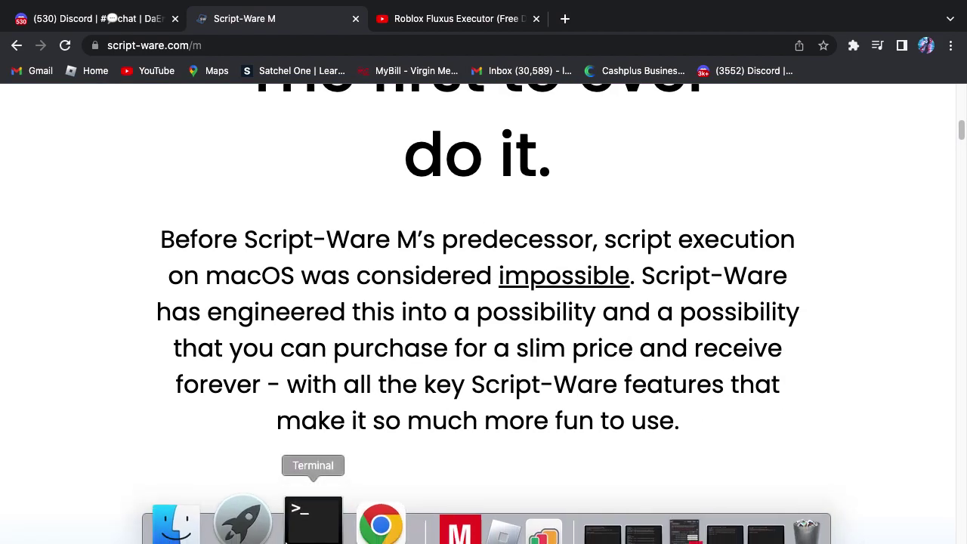
scroll(366, 213, up, 8)
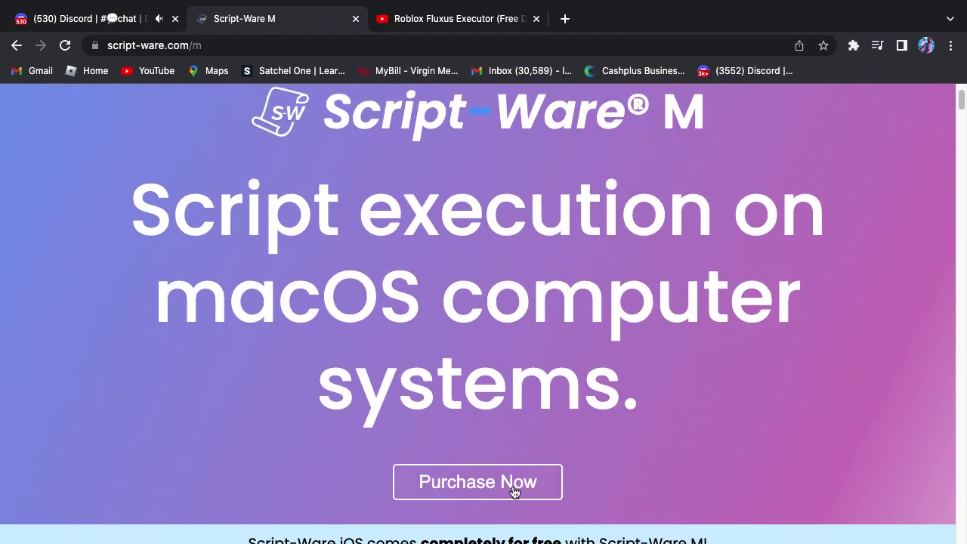
Open Finder and look through the Downloads, Recents, Desktop and Documents folders
mouse_move(277, 540)
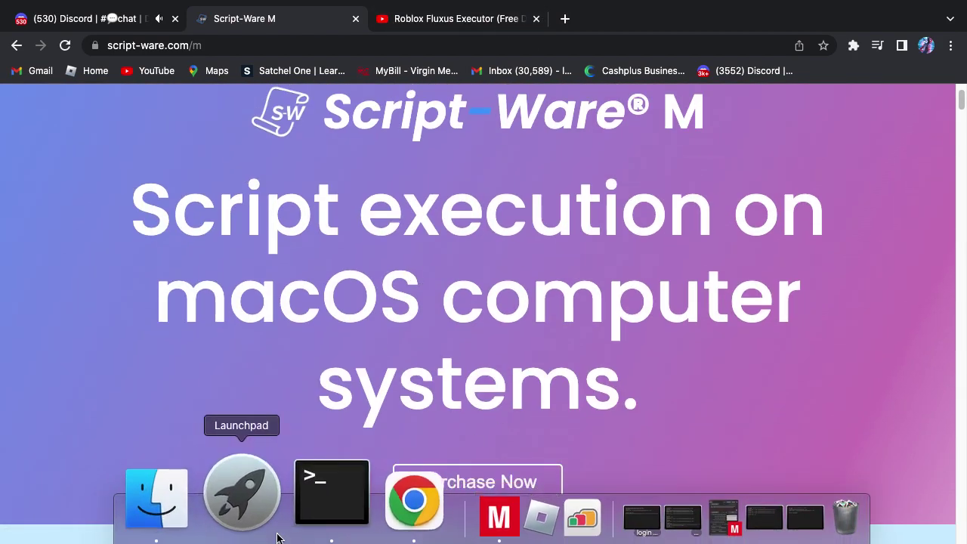
click(217, 521)
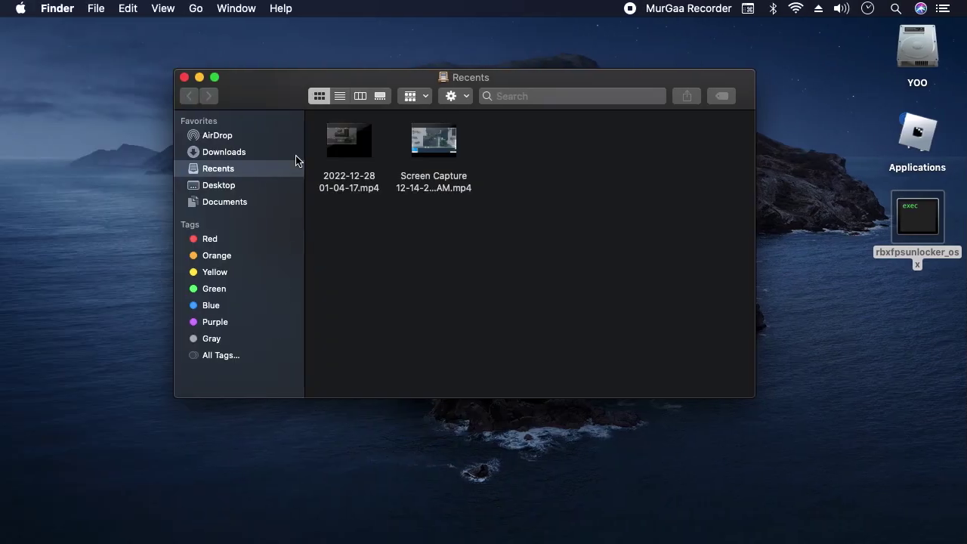
click(226, 152)
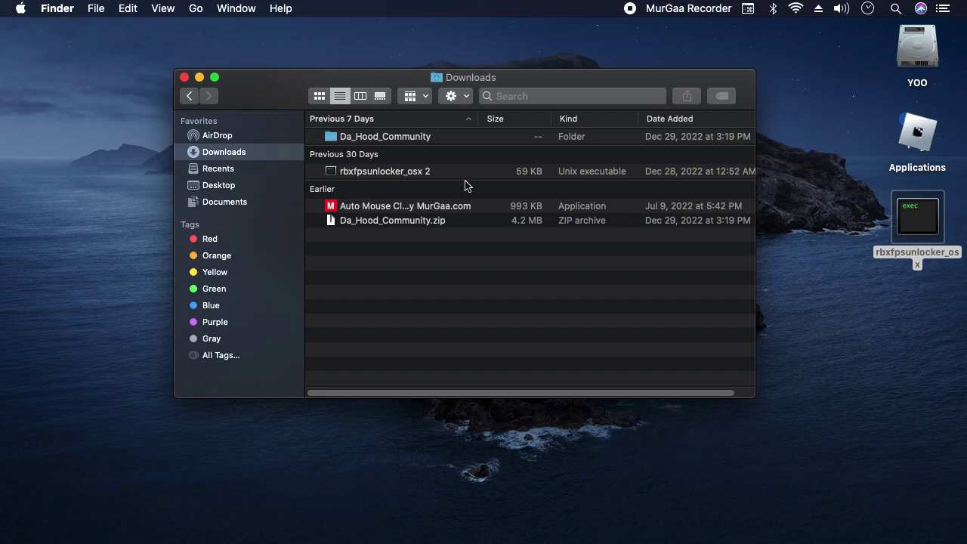
click(222, 173)
click(223, 198)
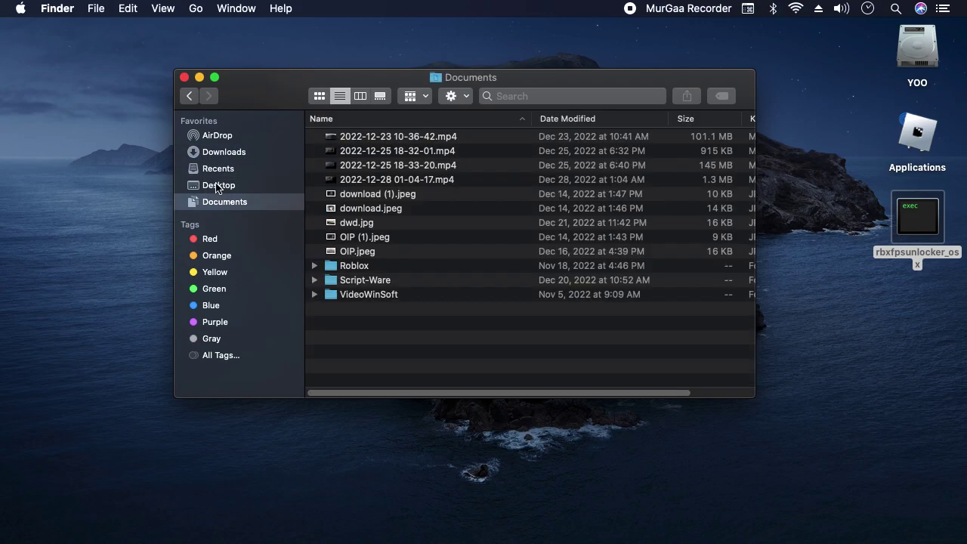
click(219, 187)
click(223, 207)
Expand the Script-Ware folder and its Scripts subfolder in Documents and look through the script files
click(343, 286)
click(330, 309)
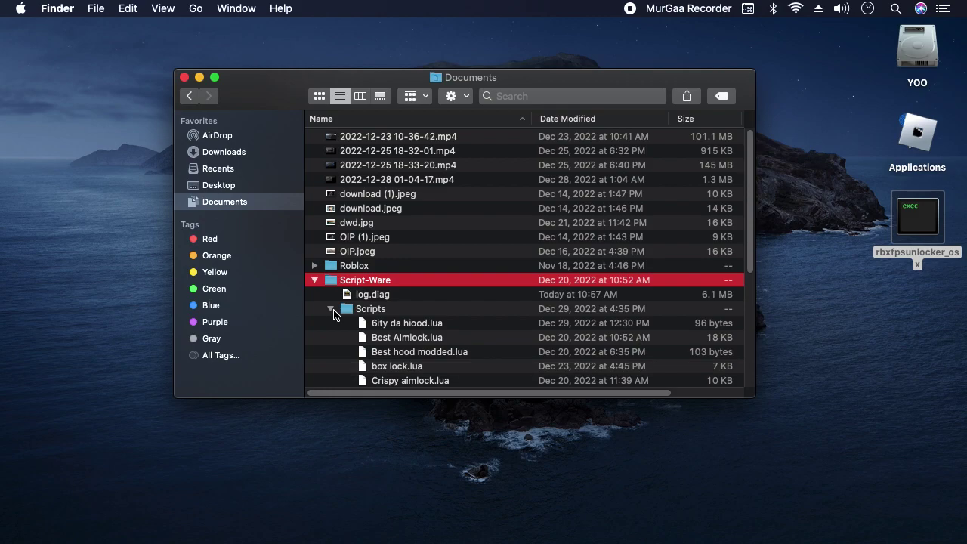
scroll(336, 326, down, 3)
scroll(340, 340, down, 5)
scroll(346, 353, up, 6)
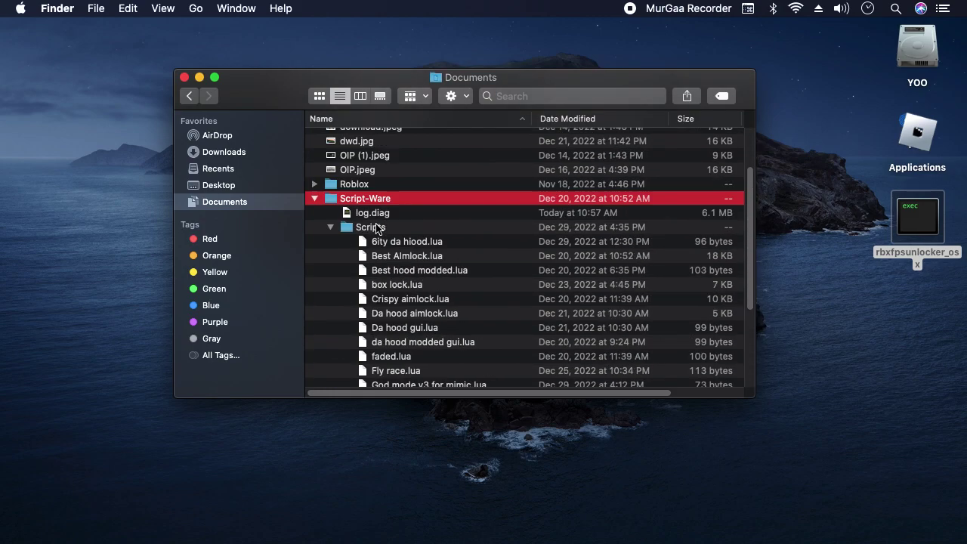
Check Recents, Desktop, Documents and AirDrop again, ending on the Downloads folder
click(231, 169)
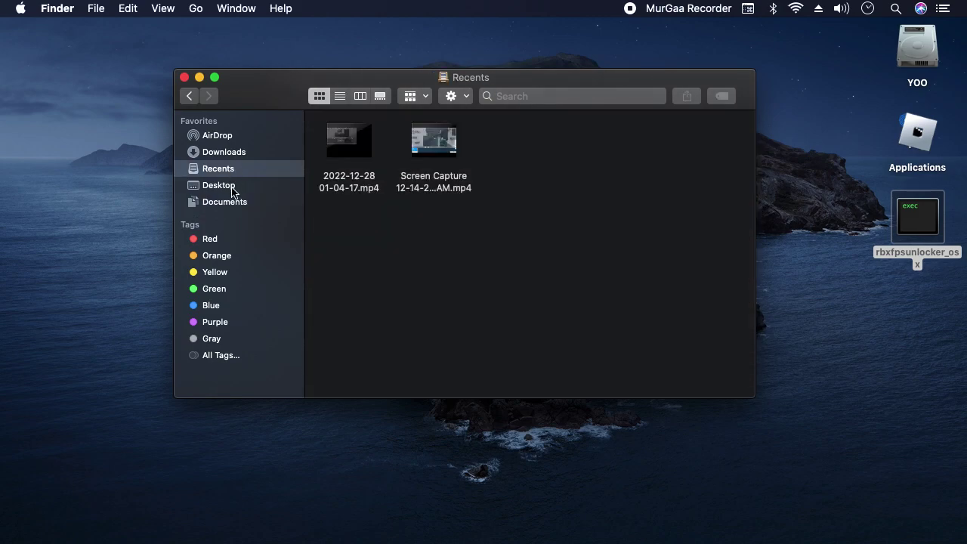
click(231, 186)
click(224, 154)
click(226, 138)
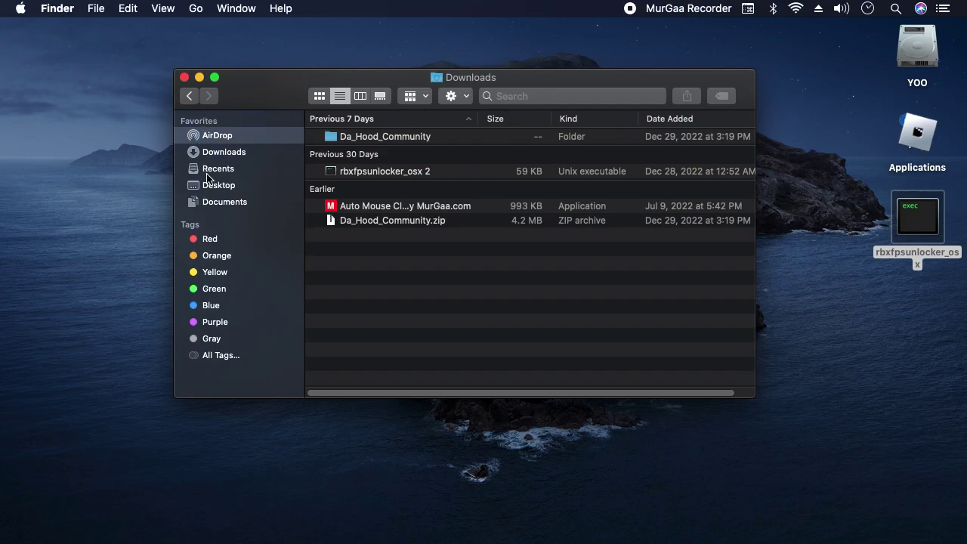
click(220, 189)
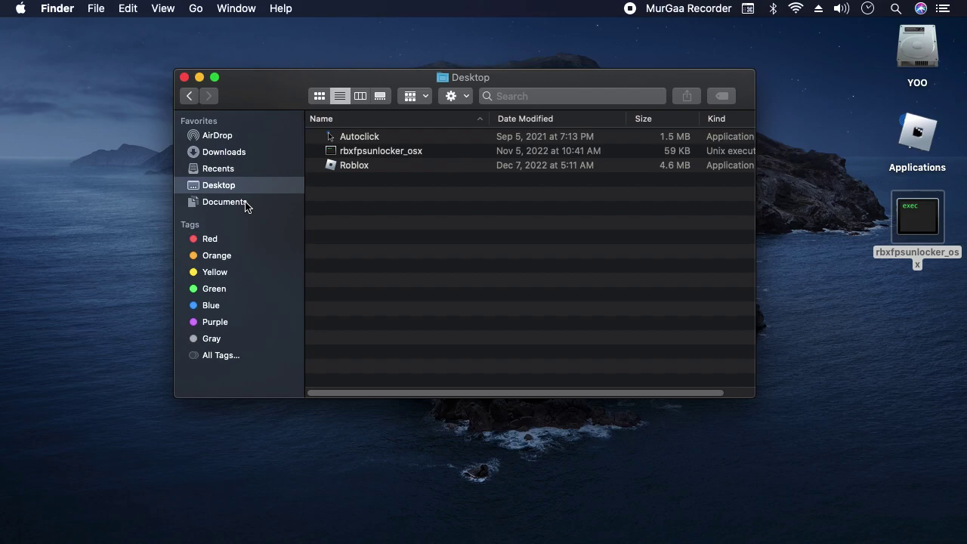
click(248, 205)
click(239, 171)
click(238, 138)
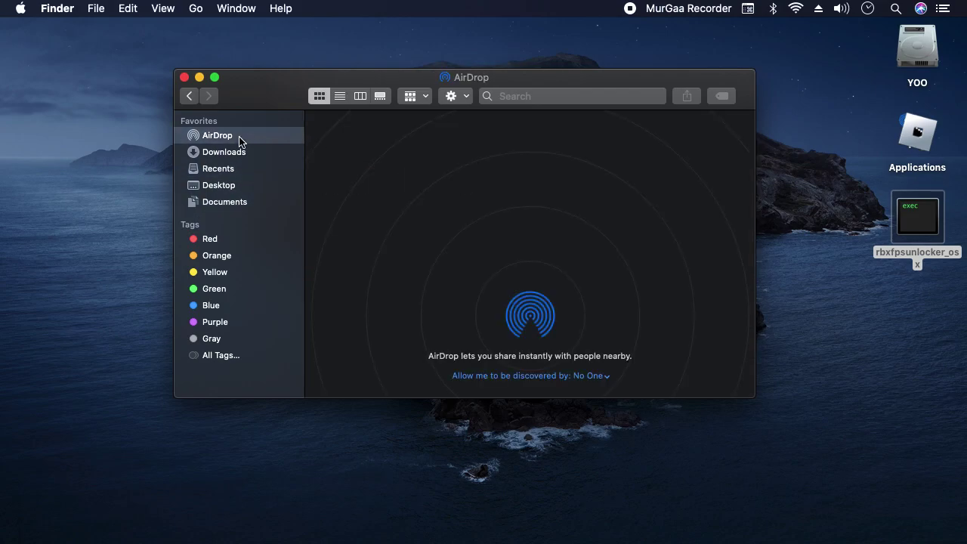
click(239, 152)
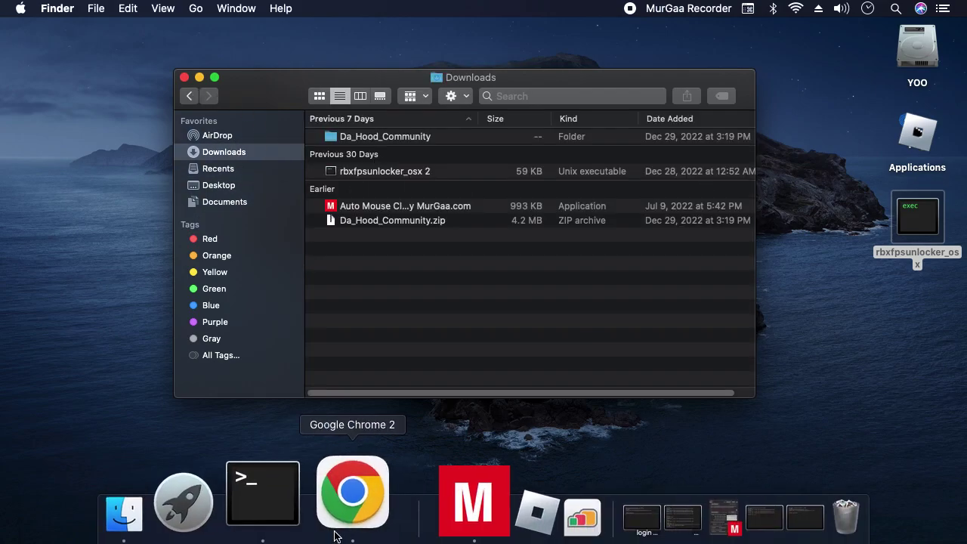
Return to the Script-Ware M page in Chrome, then open Launchpad to view the installed apps
click(351, 495)
mouse_move(164, 5)
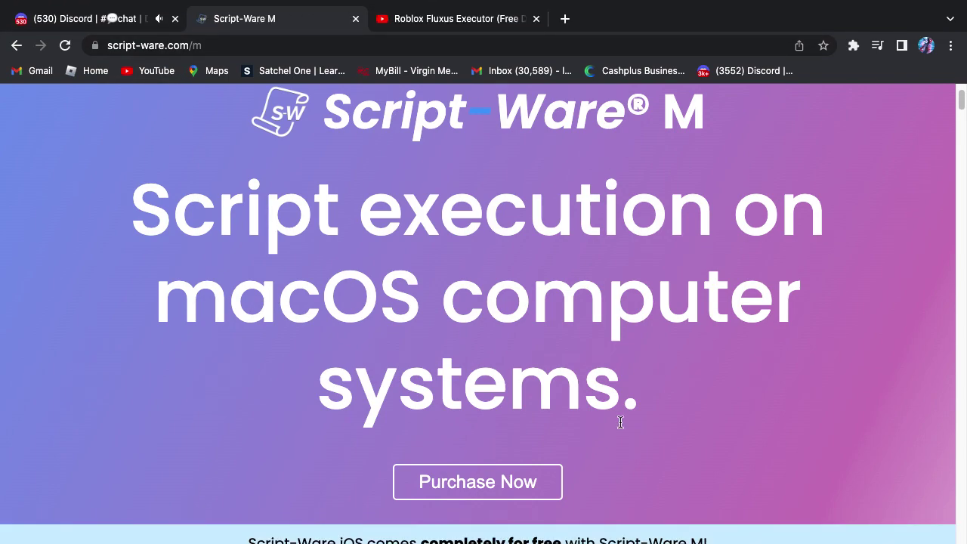
mouse_move(411, 529)
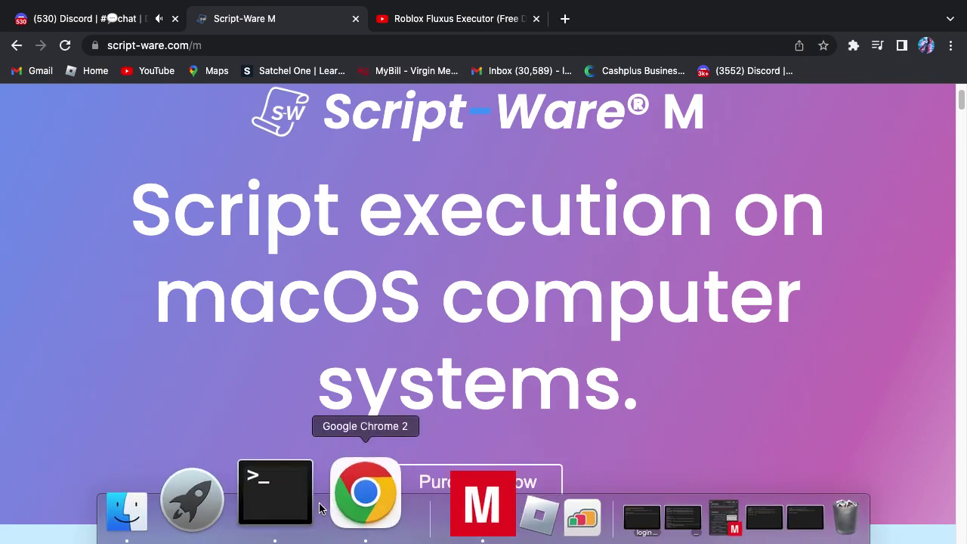
click(260, 489)
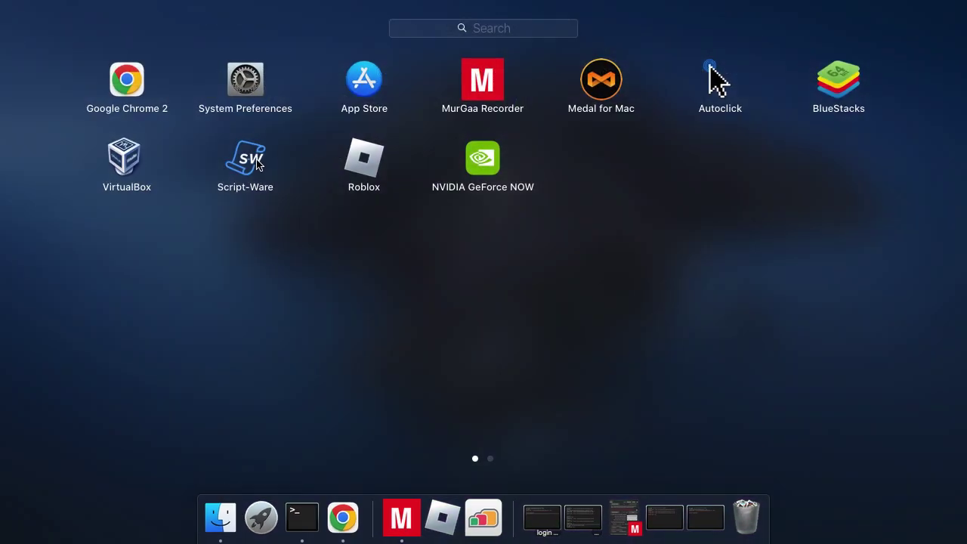
Launch Script-Ware, view its list of saved scripts, and open the Script-Ware M settings
click(252, 159)
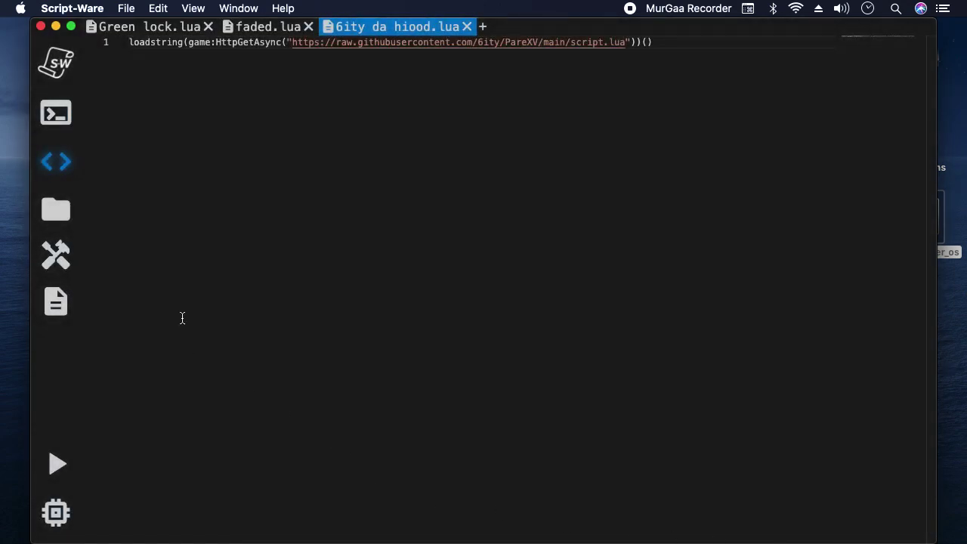
click(55, 209)
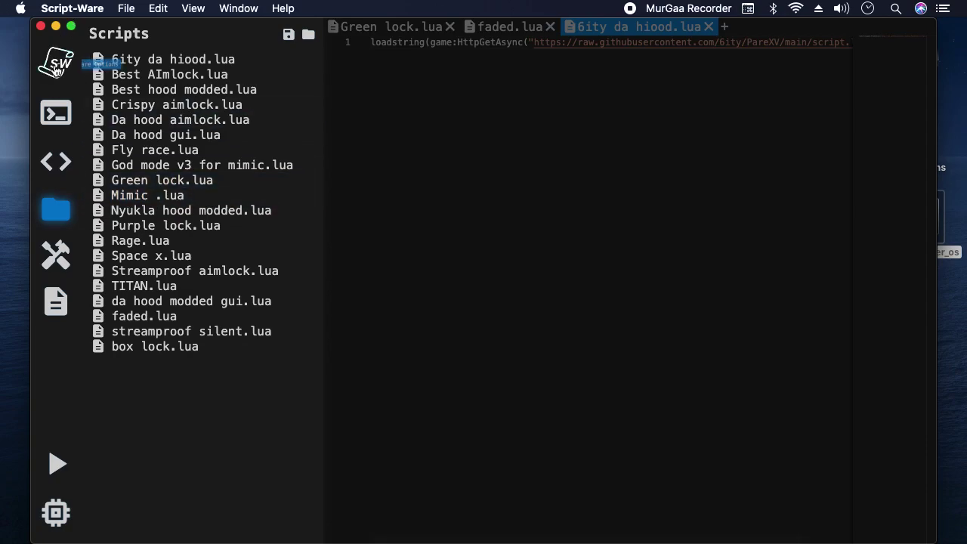
click(56, 65)
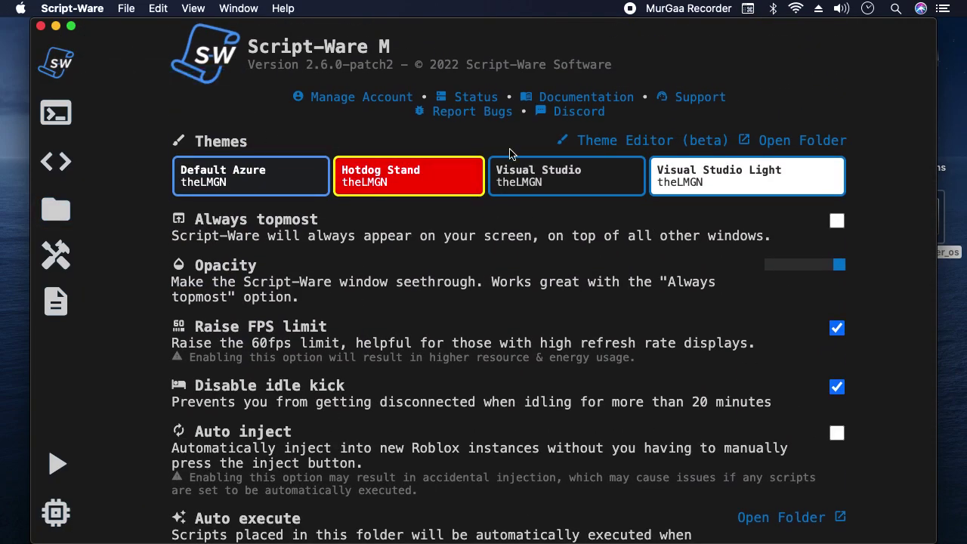
Preview the Visual Studio Light, Visual Studio and Hotdog Stand themes, apply Default Azure, and slightly lower the window opacity
click(721, 192)
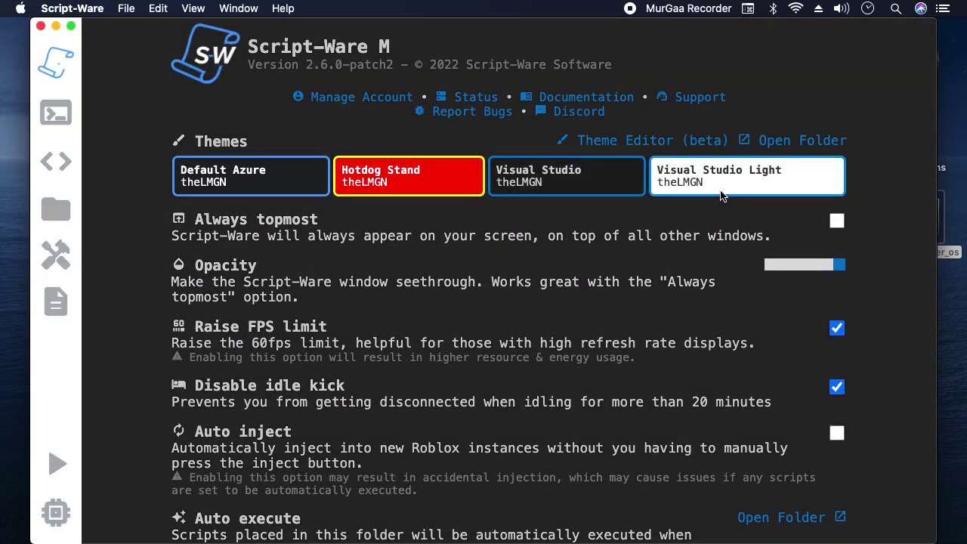
click(572, 171)
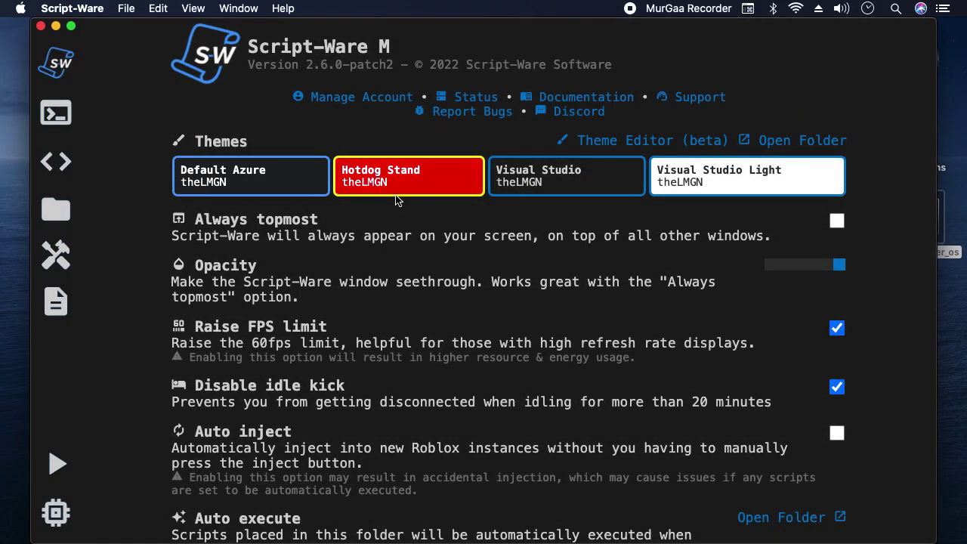
click(400, 193)
click(317, 175)
mouse_move(841, 264)
mouse_down()
mouse_move(742, 263)
mouse_move(835, 265)
mouse_up()
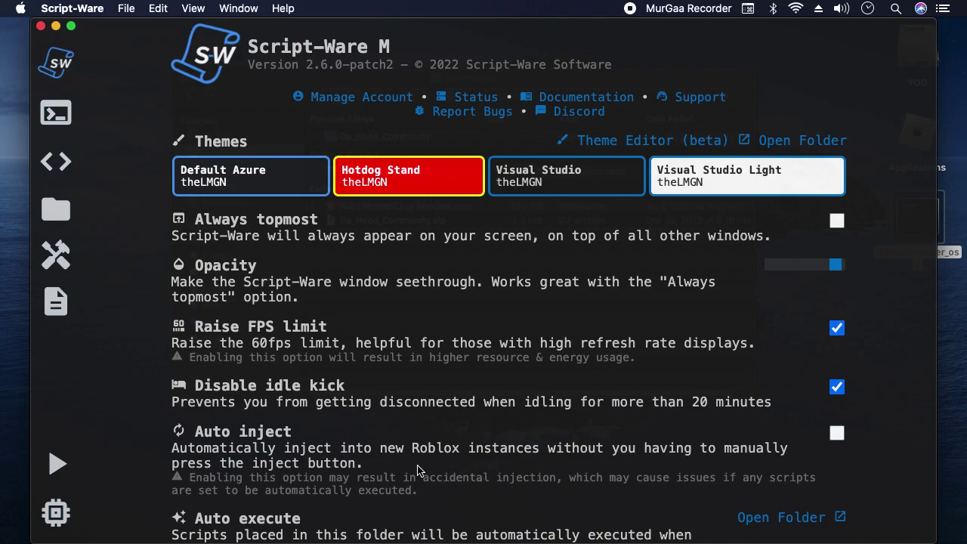
Enable Auto inject and keep the injection delay at 7 seconds
scroll(412, 470, down, 1)
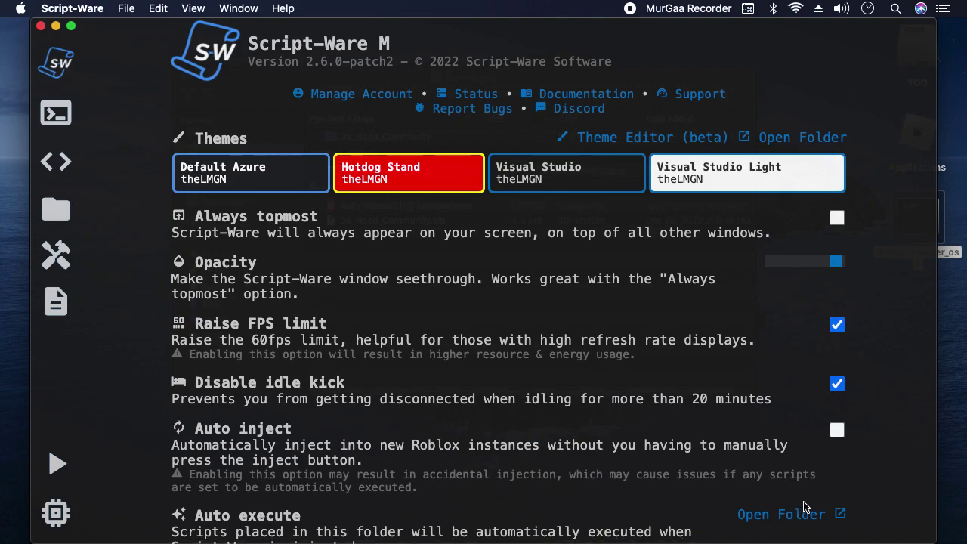
click(837, 431)
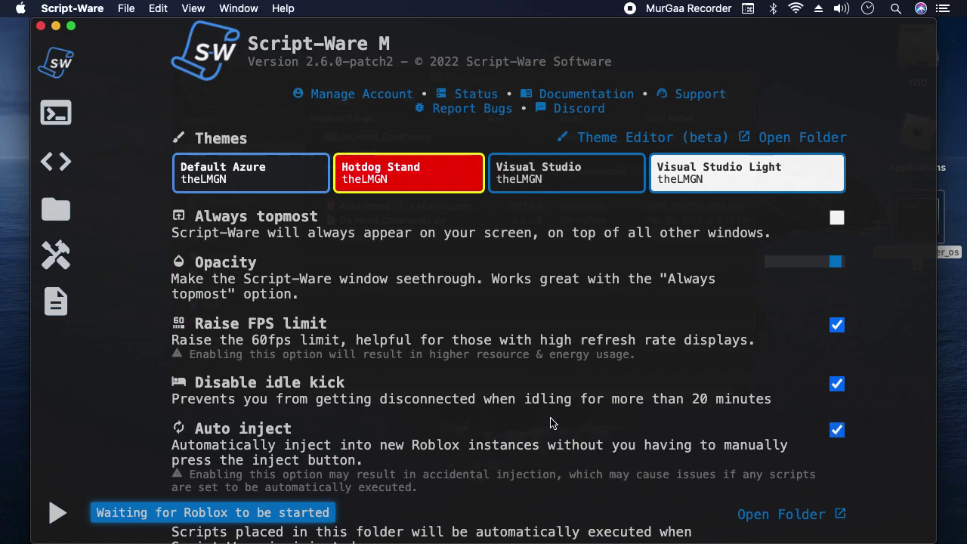
scroll(550, 423, down, 5)
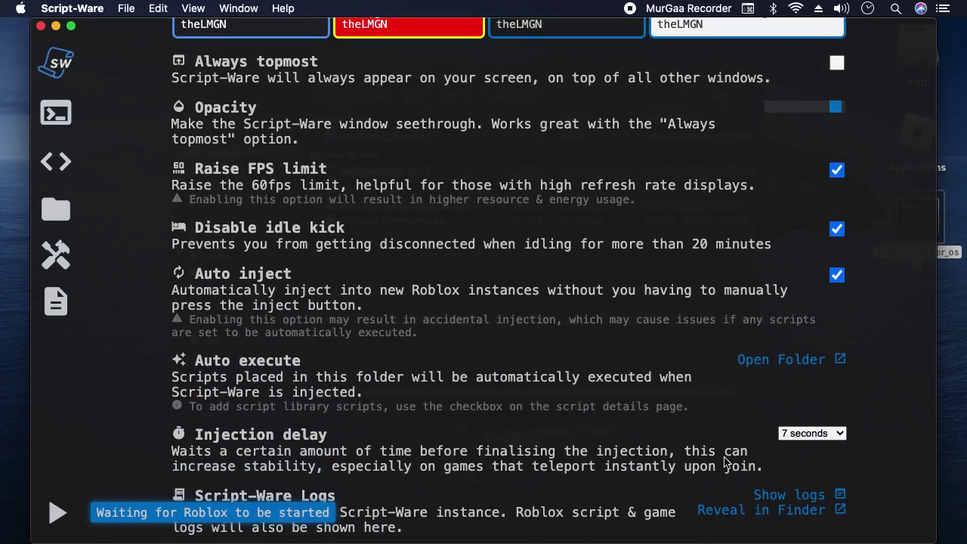
scroll(724, 462, down, 1)
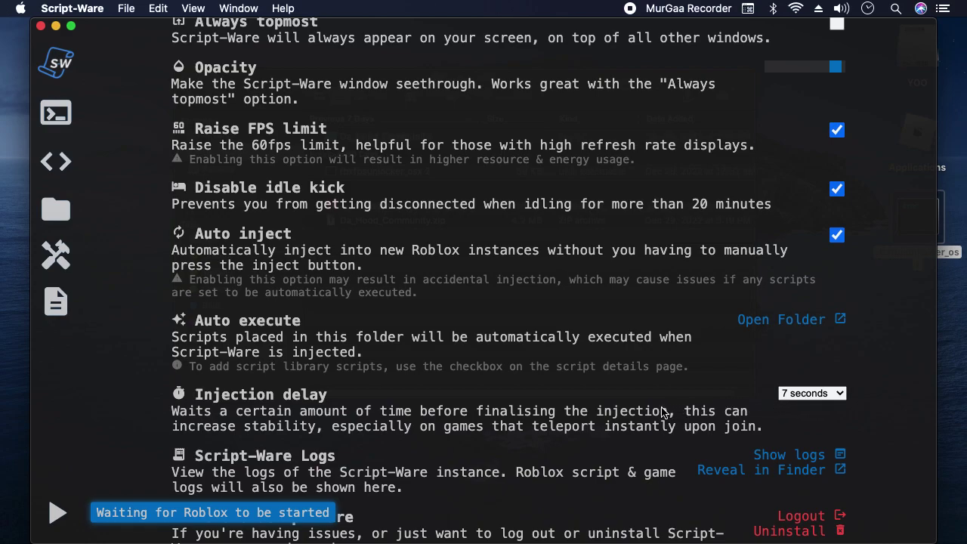
scroll(234, 309, down, 2)
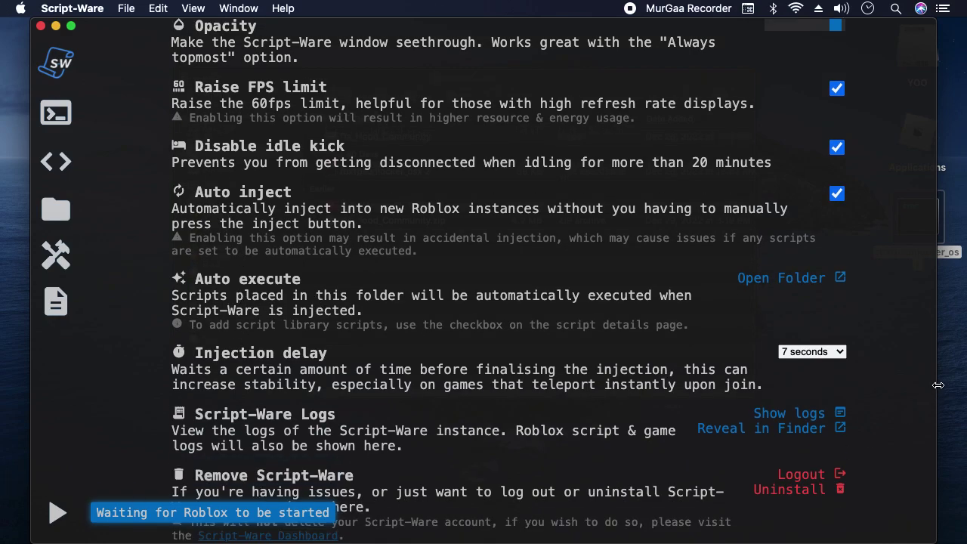
click(834, 353)
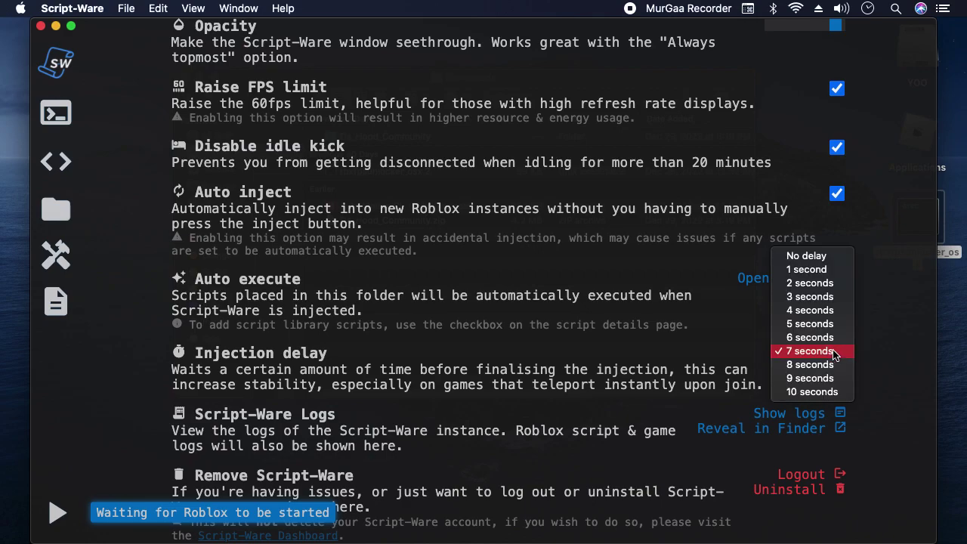
click(812, 350)
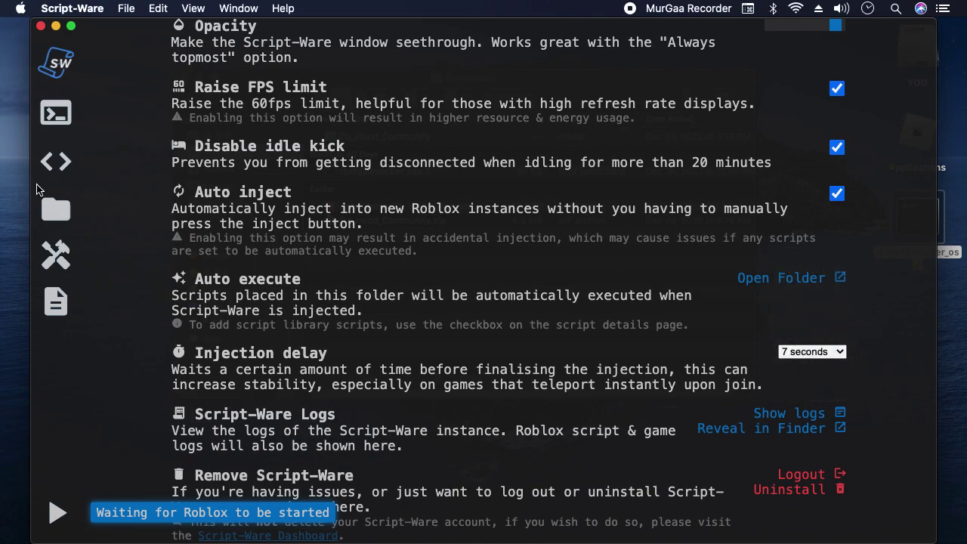
Look through the saved scripts and the player tools, and search the script library for "da hood"
click(56, 210)
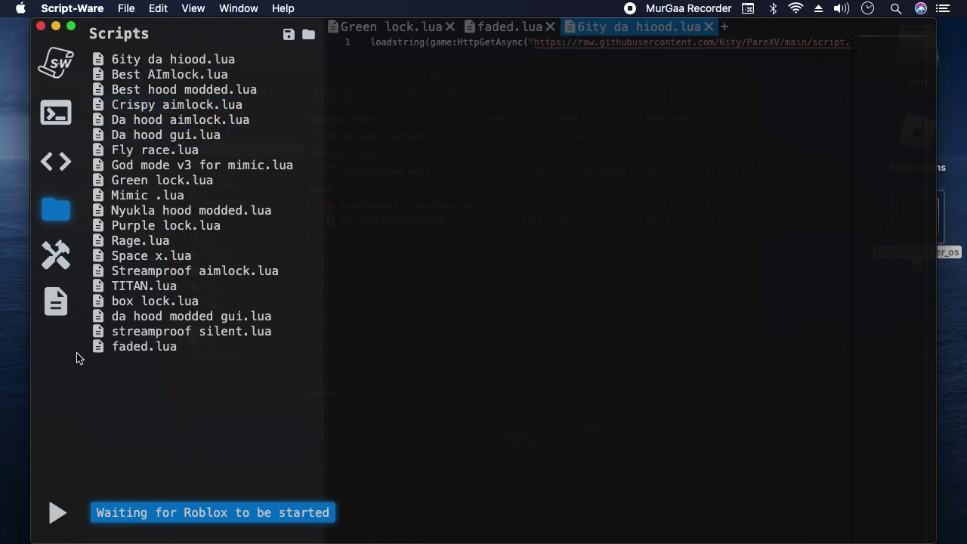
click(60, 257)
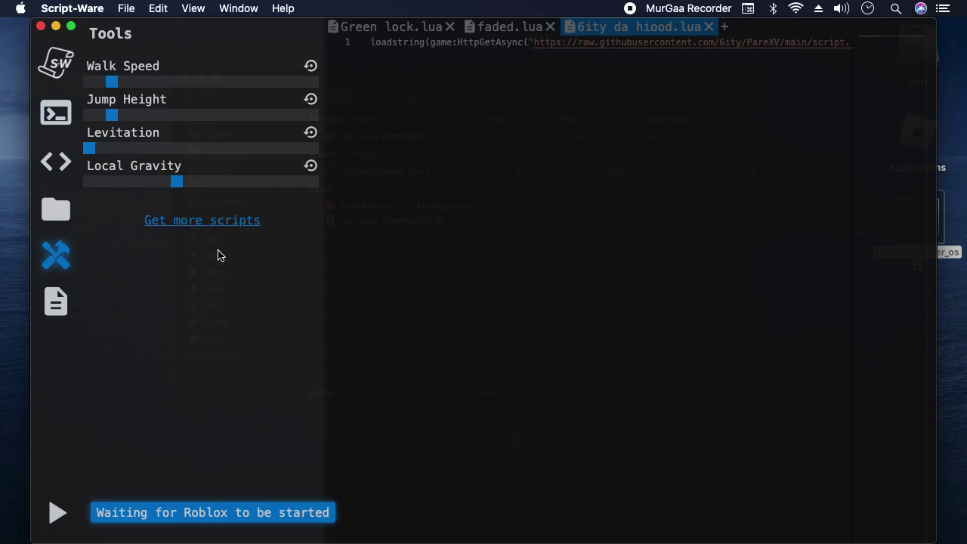
click(190, 219)
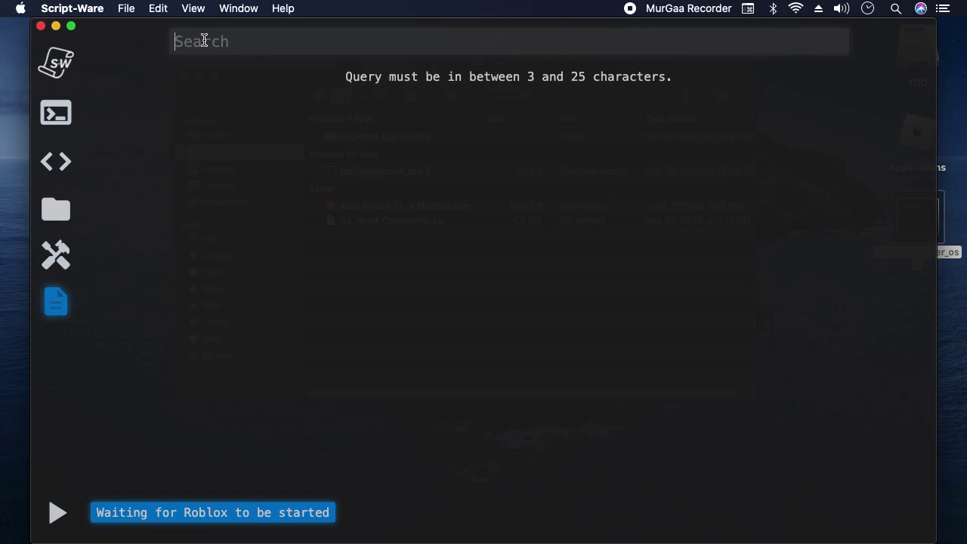
text(da hood)
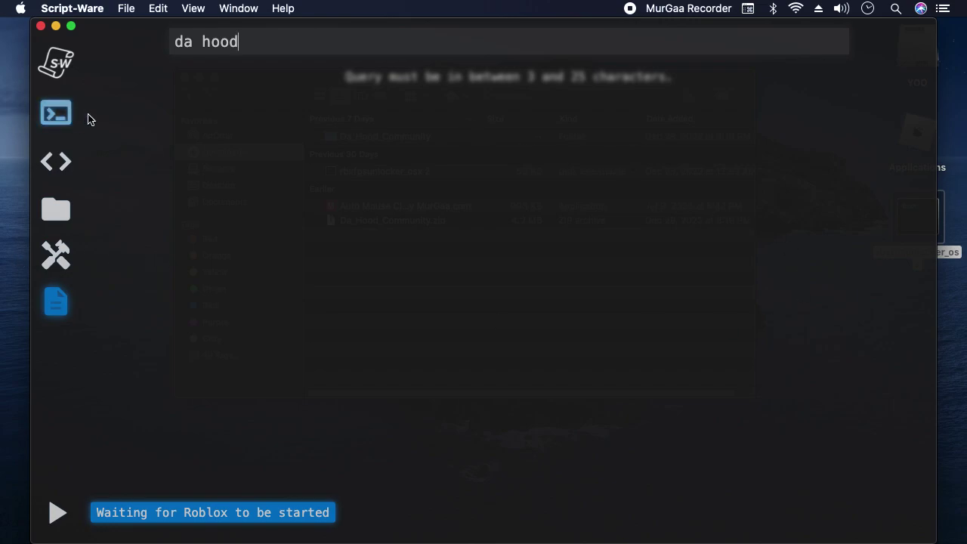
Minimize Script-Ware, close the Downloads window in Finder, and switch to Chrome
click(55, 26)
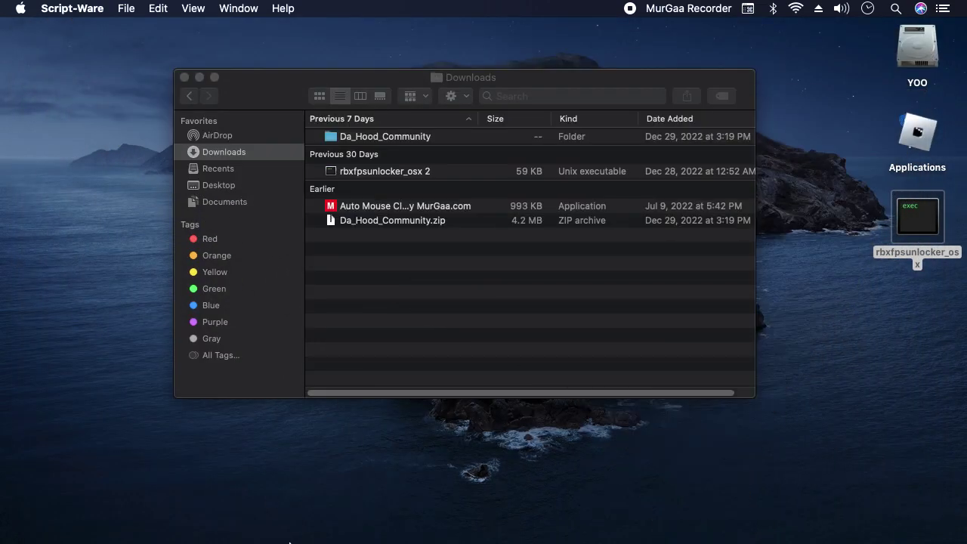
click(183, 77)
mouse_move(355, 529)
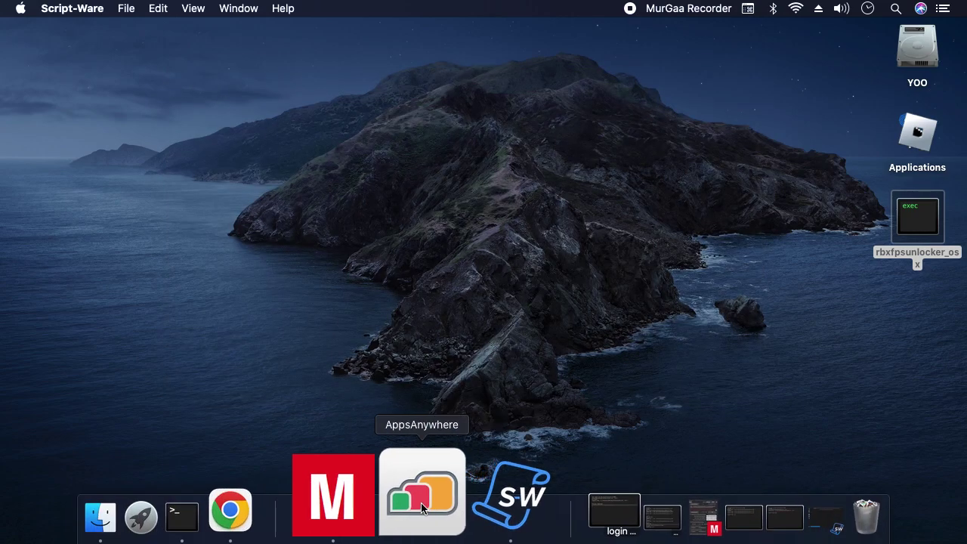
click(302, 495)
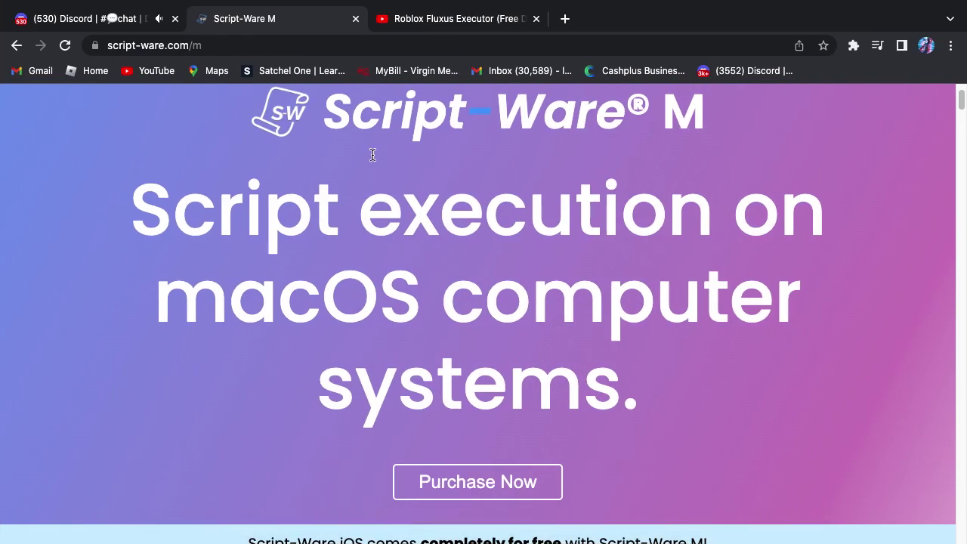
Close the Script-Ware M page and switch to the Discord chat channel
click(355, 20)
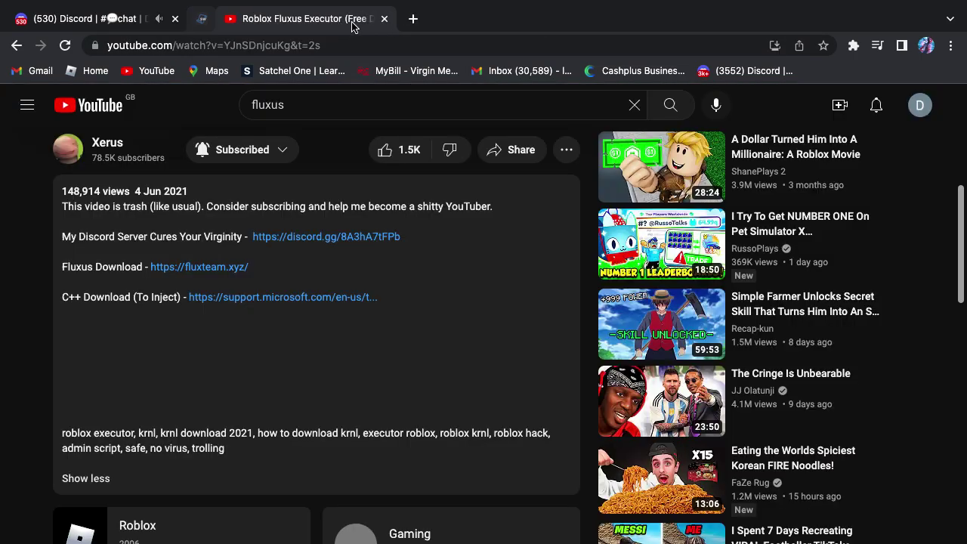
click(96, 27)
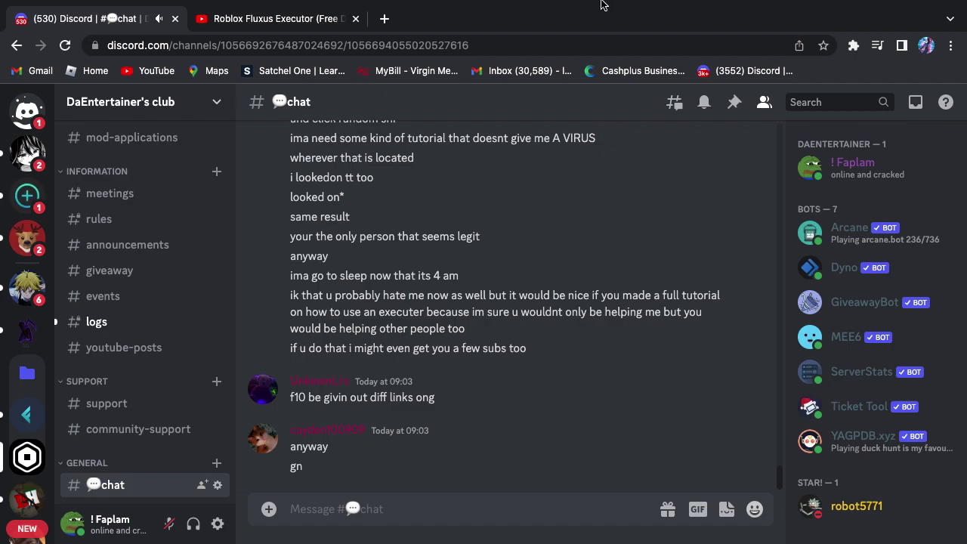
mouse_move(603, 5)
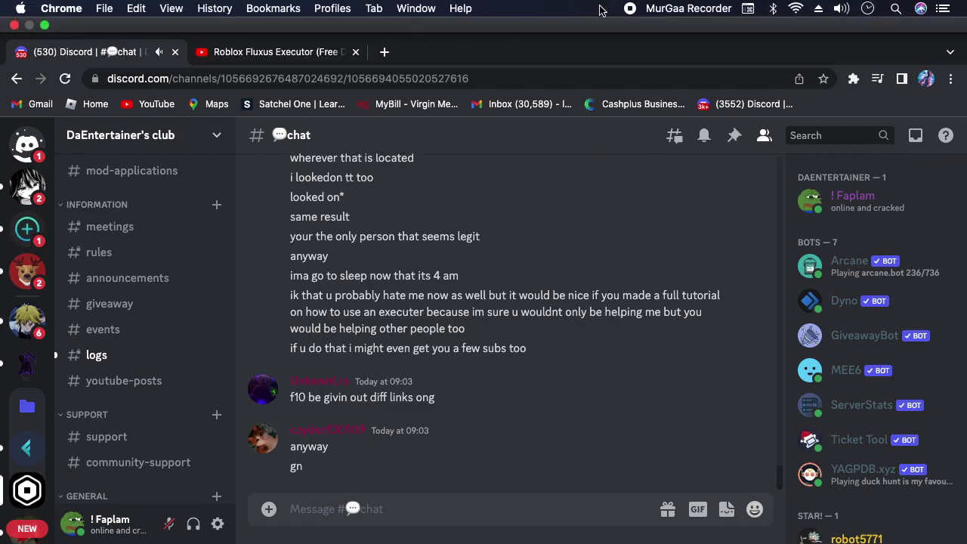